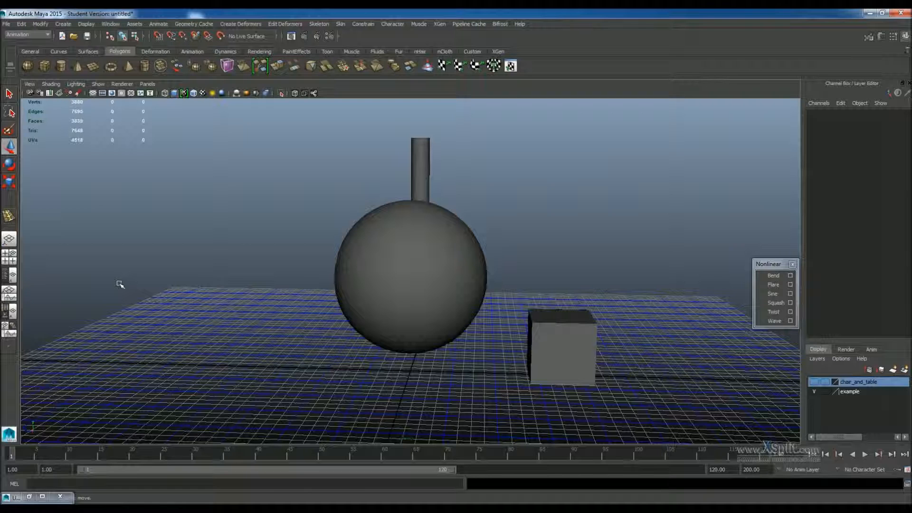
# Select the sphere with the Move tool.
pyautogui.scroll(5, 372, 303)
pyautogui.keyDown('alt'); pyautogui.moveTo(372, 303); pyautogui.dragTo(383, 289); pyautogui.keyUp('alt')
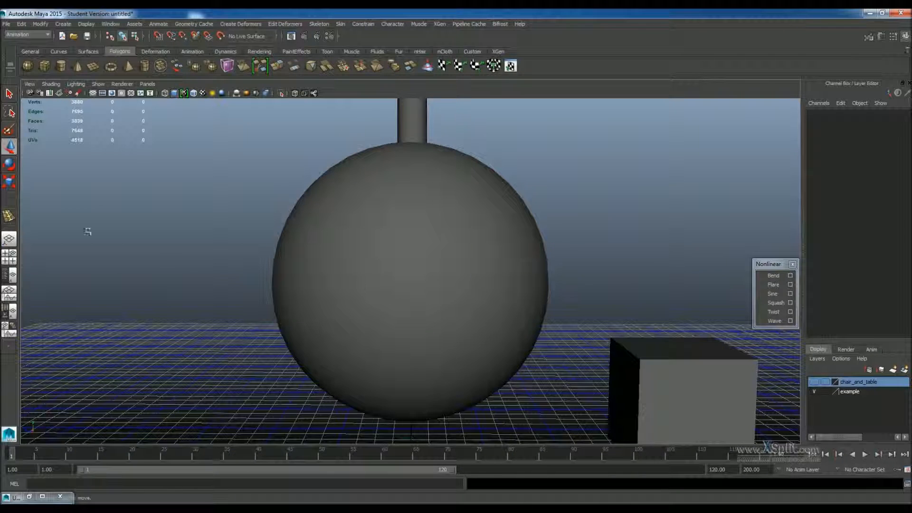
pyautogui.click(8, 147)
pyautogui.click(536, 251)
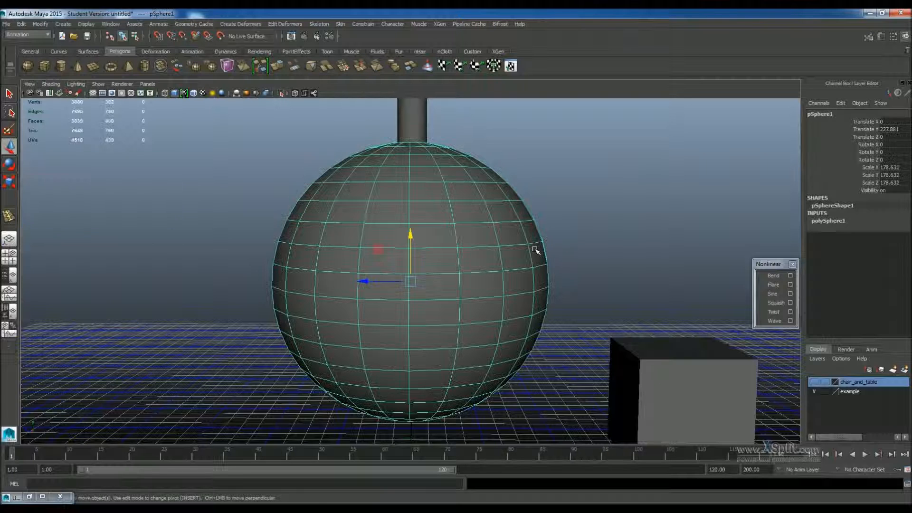
# Rotate the sphere freely, then undo the rotation.
pyautogui.click(9, 163)
pyautogui.moveTo(448, 288); pyautogui.dragTo(284, 291)
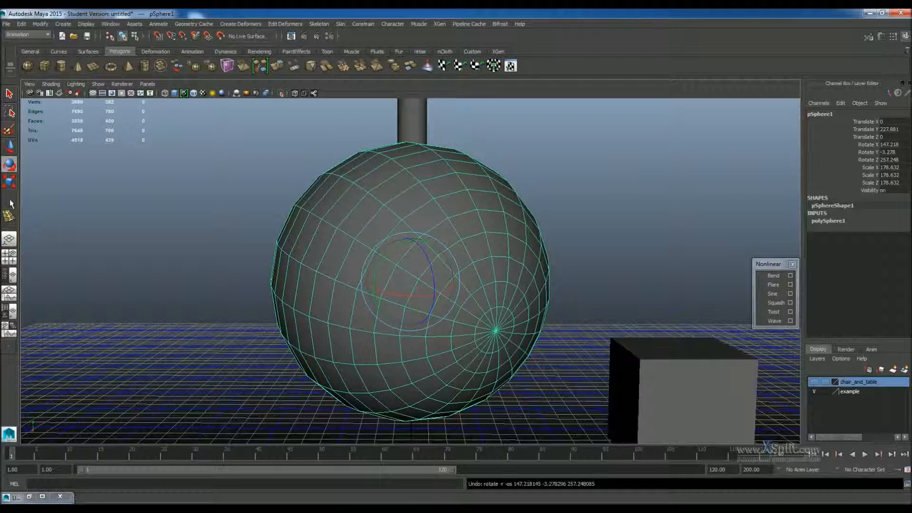
pyautogui.hotkey('ctrl', 'z')
# Scale the sphere up, then undo the scaling.
pyautogui.press('r')
pyautogui.moveTo(410, 281); pyautogui.dragTo(443, 278)
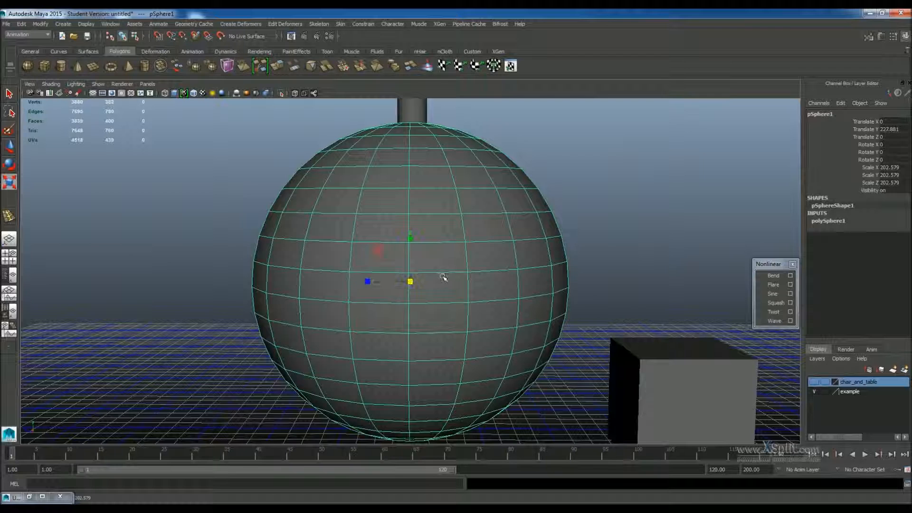
pyautogui.hotkey('ctrl', 'z')
# Rotate the sphere slightly with the Rotate tool, then undo it.
pyautogui.press('w')
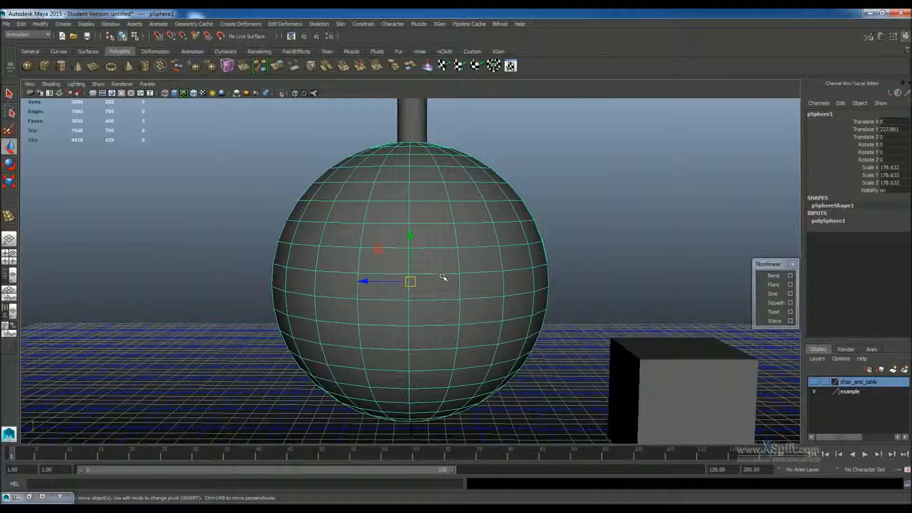
pyautogui.press('e')
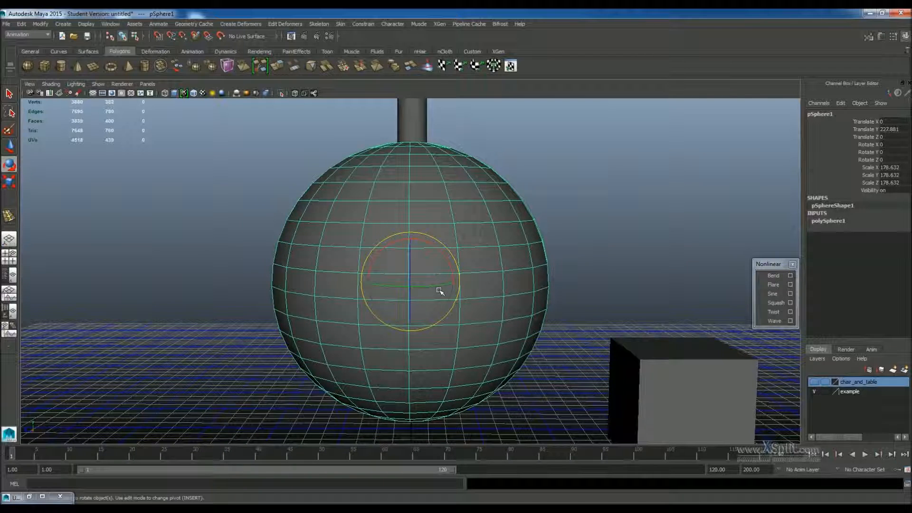
pyautogui.moveTo(435, 285); pyautogui.dragTo(423, 285)
pyautogui.press('r')
pyautogui.hotkey('ctrl', 'z')
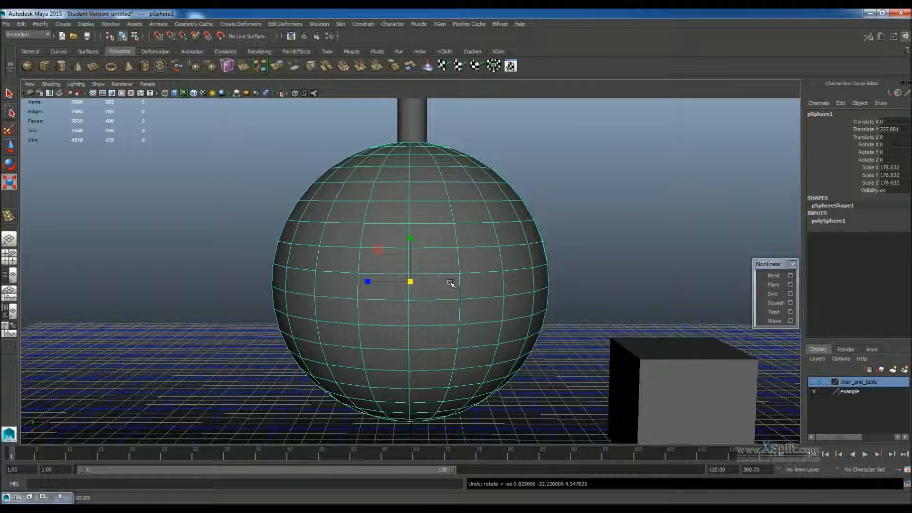
# Select a face on the sphere and move it outward, then undo the move and selection.
pyautogui.keyDown('alt'); pyautogui.moveTo(449, 282); pyautogui.dragTo(461, 243, button='right'); pyautogui.keyUp('alt')
pyautogui.keyDown('alt'); pyautogui.moveTo(461, 244); pyautogui.dragTo(494, 251); pyautogui.keyUp('alt')
pyautogui.moveTo(529, 258); pyautogui.dragTo(525, 229, button='right')
pyautogui.click(515, 241)
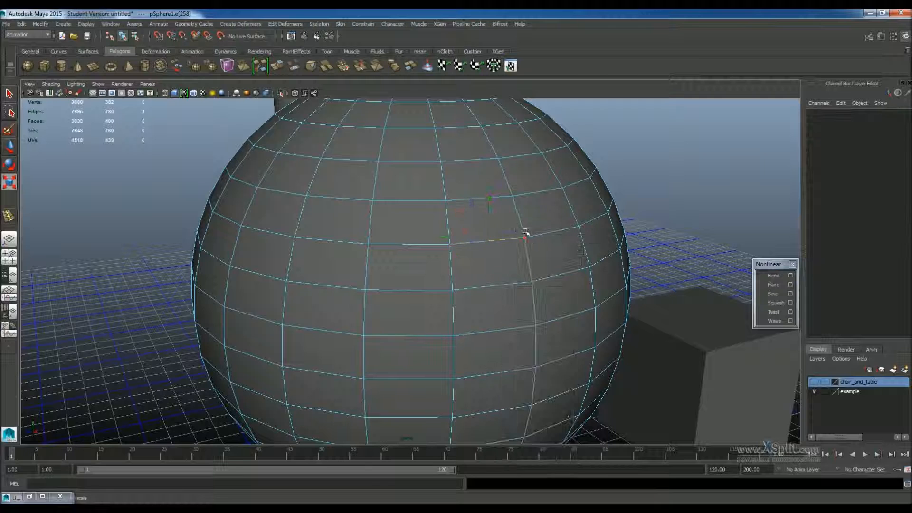
pyautogui.click(525, 239)
pyautogui.press('w')
pyautogui.moveTo(551, 248); pyautogui.dragTo(565, 276)
pyautogui.moveTo(538, 277); pyautogui.dragTo(538, 298, button='right')
pyautogui.click(576, 261)
pyautogui.moveTo(598, 268); pyautogui.dragTo(625, 276)
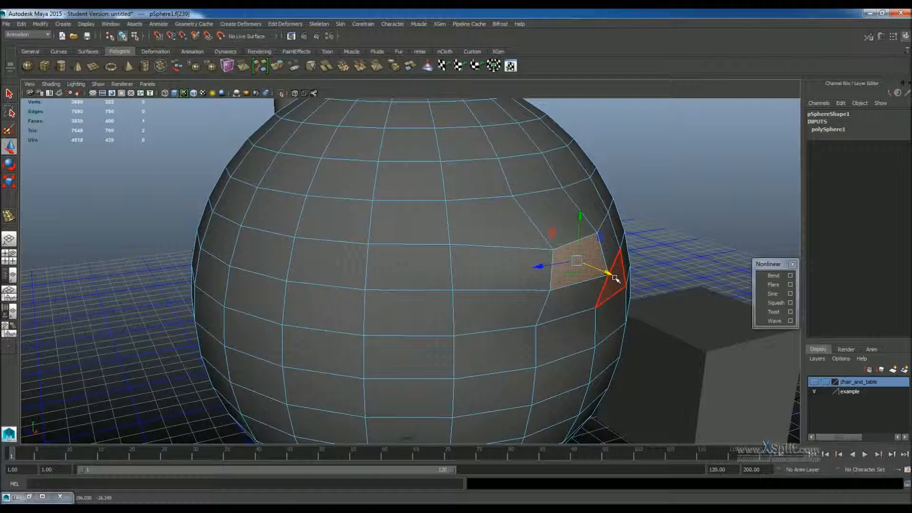
pyautogui.hotkey('ctrl', 'z')
pyautogui.hotkey('ctrl', 'z')
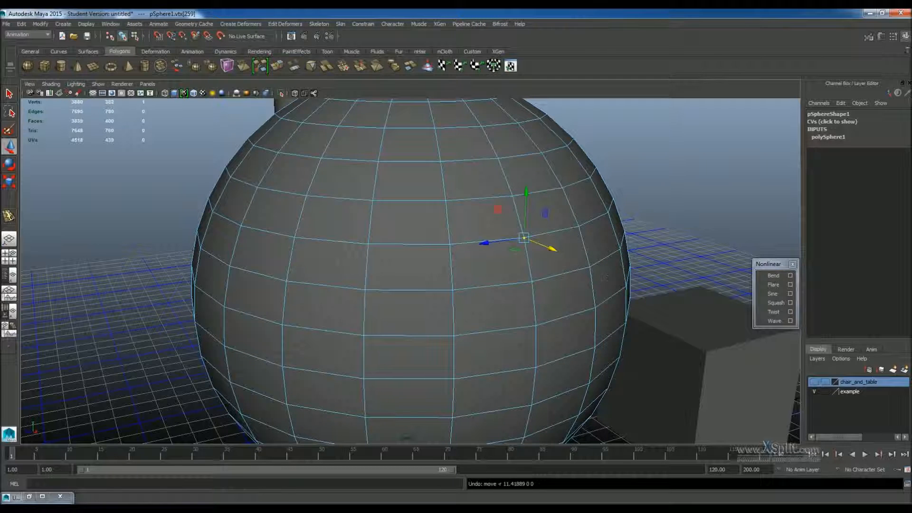
# Enable Soft Select in the Move tool settings and set the falloff radius to about 43.17.
pyautogui.doubleClick(9, 145)
pyautogui.scroll(-5, 88, 237)
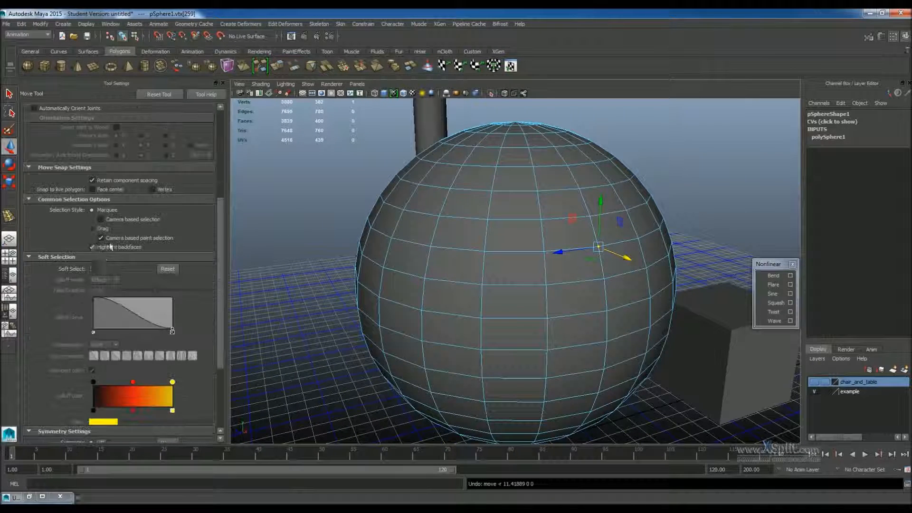
pyautogui.click(92, 269)
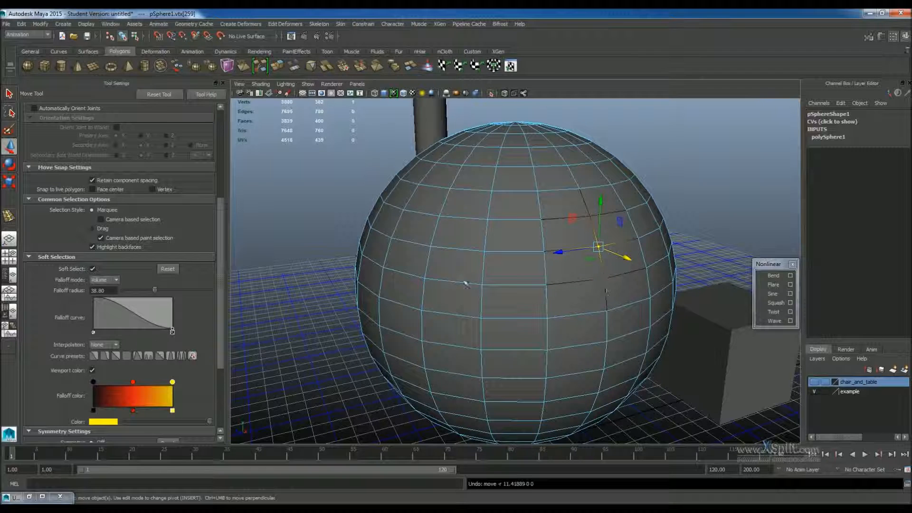
pyautogui.moveTo(155, 287); pyautogui.dragTo(158, 287)
# Pull a vertex on the sphere's silhouette outward using soft selection.
pyautogui.scroll(4, 704, 310)
pyautogui.keyDown('alt'); pyautogui.moveTo(705, 310); pyautogui.dragTo(611, 300); pyautogui.keyUp('alt')
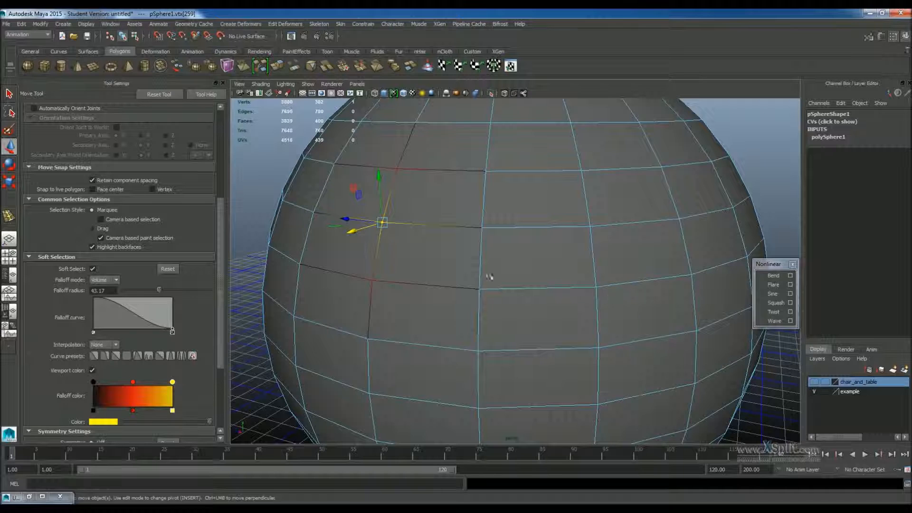
pyautogui.keyDown('alt'); pyautogui.moveTo(433, 278); pyautogui.dragTo(374, 287); pyautogui.keyUp('alt')
pyautogui.keyDown('alt'); pyautogui.moveTo(374, 287); pyautogui.dragTo(464, 315, button='middle'); pyautogui.keyUp('alt')
pyautogui.scroll(4, 394, 261)
pyautogui.keyDown('alt'); pyautogui.moveTo(478, 253); pyautogui.dragTo(504, 266); pyautogui.keyUp('alt')
pyautogui.scroll(3, 389, 245)
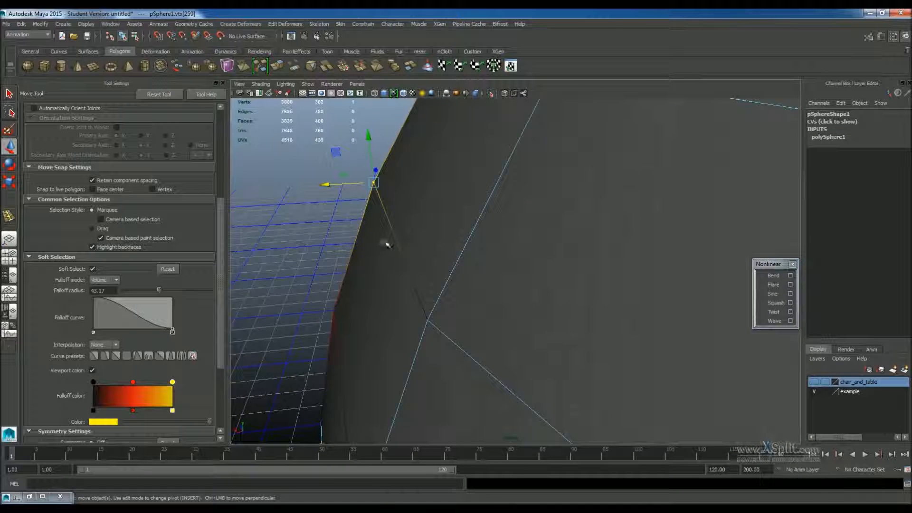
pyautogui.moveTo(317, 186); pyautogui.dragTo(279, 186)
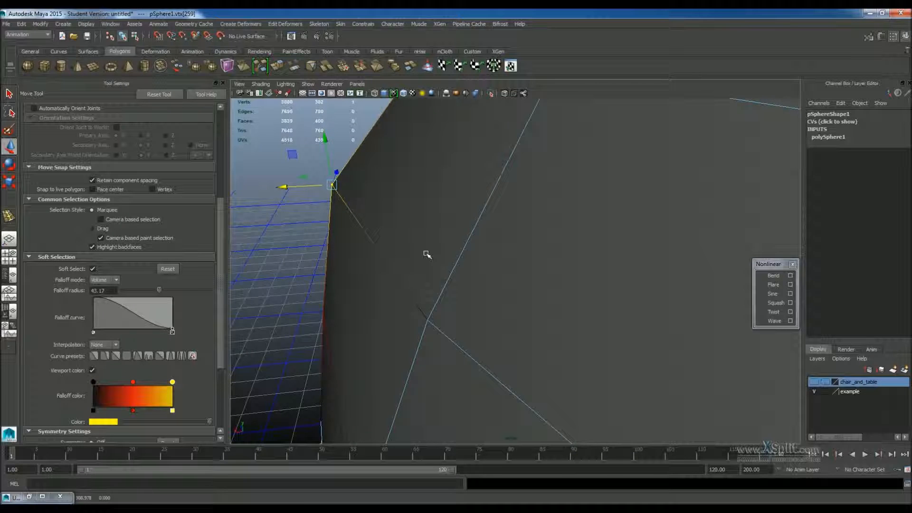
pyautogui.keyDown('alt'); pyautogui.moveTo(426, 254); pyautogui.dragTo(434, 248); pyautogui.keyUp('alt')
# Set the falloff radius to about 20.49, select a face and move it outward, then undo the move.
pyautogui.moveTo(159, 290); pyautogui.dragTo(183, 291)
pyautogui.scroll(-5, 393, 275)
pyautogui.scroll(2, 460, 259)
pyautogui.moveTo(460, 259)
pyautogui.keyDown('alt'); pyautogui.mouseDown()
pyautogui.moveTo(448, 264)
pyautogui.moveTo(468, 269)
pyautogui.mouseUp(); pyautogui.keyUp('alt')
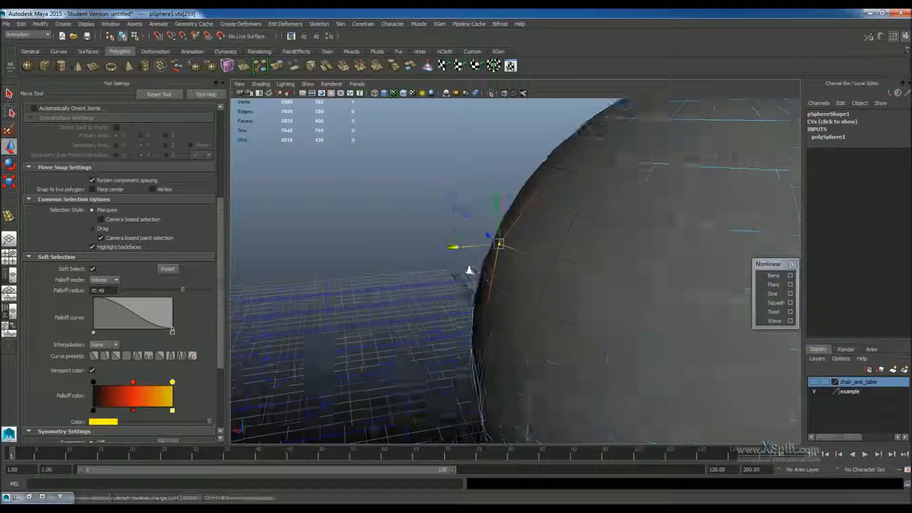
pyautogui.scroll(2, 461, 265)
pyautogui.moveTo(451, 239)
pyautogui.mouseDown()
pyautogui.moveTo(415, 228)
pyautogui.moveTo(439, 239)
pyautogui.mouseUp()
pyautogui.keyDown('alt'); pyautogui.moveTo(444, 271); pyautogui.dragTo(570, 266); pyautogui.keyUp('alt')
pyautogui.moveTo(606, 242); pyautogui.dragTo(593, 233, button='right')
pyautogui.click(593, 233)
pyautogui.keyDown('alt'); pyautogui.moveTo(594, 233); pyautogui.dragTo(638, 225); pyautogui.keyUp('alt')
pyautogui.hotkey('ctrl', 'z')
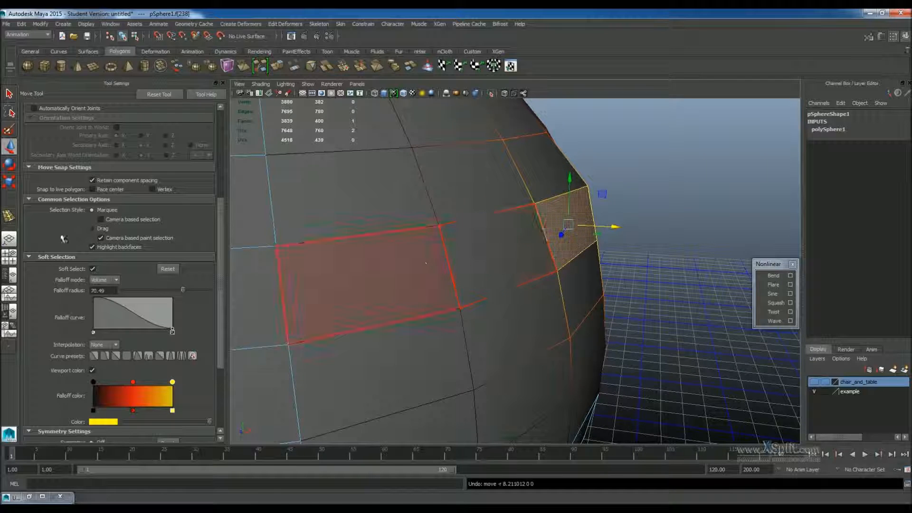
# Disable Soft Select, move the selected face, then undo the recent moves and radius change.
pyautogui.click(92, 270)
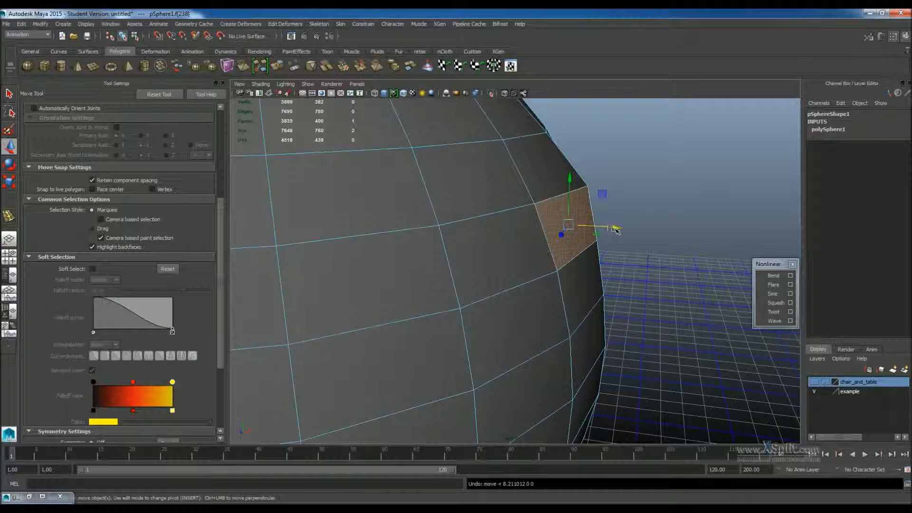
pyautogui.moveTo(612, 229); pyautogui.dragTo(698, 232)
pyautogui.hotkey('ctrl', 'z')
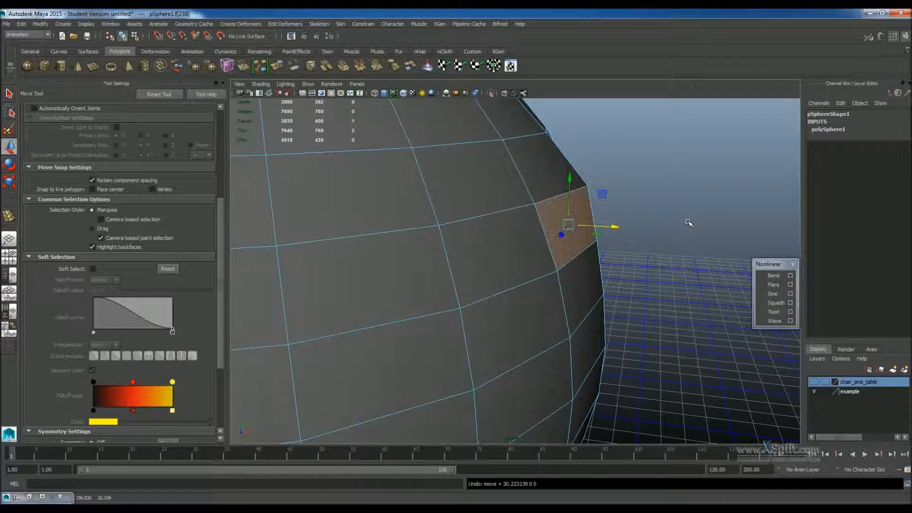
pyautogui.hotkey('ctrl', 'z')
pyautogui.hotkey('ctrl', 'z')
pyautogui.hotkey('ctrl', 'z')
pyautogui.keyDown('alt'); pyautogui.moveTo(647, 202); pyautogui.dragTo(445, 211); pyautogui.keyUp('alt')
pyautogui.hotkey('ctrl', 'z')
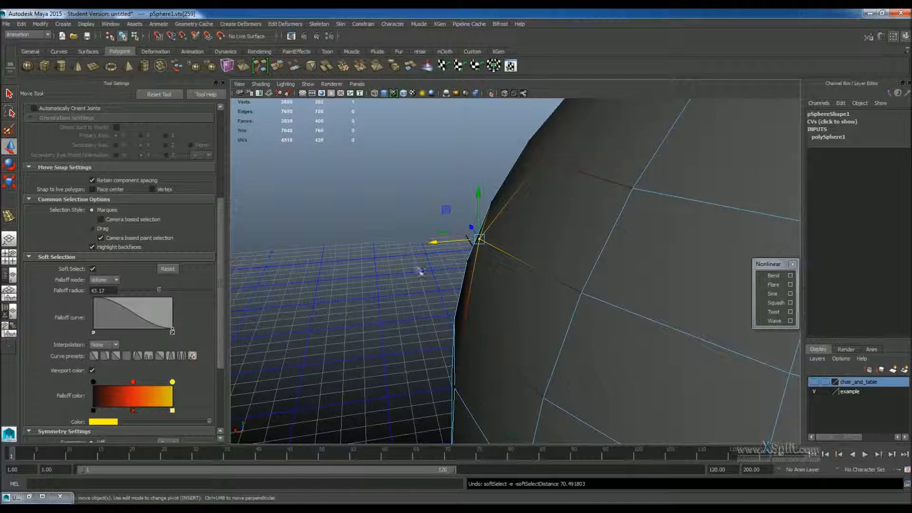
# Orbit around the sphere to inspect its surface.
pyautogui.moveTo(433, 245); pyautogui.dragTo(457, 244)
pyautogui.keyDown('alt'); pyautogui.moveTo(457, 244); pyautogui.dragTo(372, 240, button='right'); pyautogui.keyUp('alt')
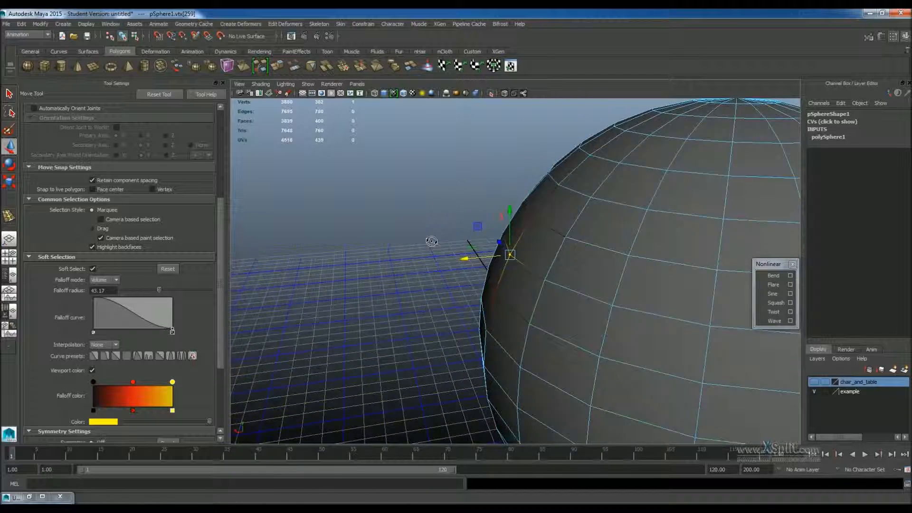
pyautogui.keyDown('alt'); pyautogui.moveTo(372, 240); pyautogui.dragTo(478, 252); pyautogui.keyUp('alt')
pyautogui.keyDown('alt'); pyautogui.moveTo(450, 258); pyautogui.dragTo(408, 260, button='right'); pyautogui.keyUp('alt')
pyautogui.keyDown('alt'); pyautogui.moveTo(408, 260); pyautogui.dragTo(490, 268); pyautogui.keyUp('alt')
pyautogui.keyDown('alt'); pyautogui.moveTo(490, 267); pyautogui.dragTo(555, 271, button='right'); pyautogui.keyUp('alt')
pyautogui.keyDown('alt'); pyautogui.moveTo(555, 272); pyautogui.dragTo(480, 252); pyautogui.keyUp('alt')
pyautogui.moveTo(480, 252); pyautogui.dragTo(449, 264, button='right')
pyautogui.keyDown('alt'); pyautogui.moveTo(448, 264); pyautogui.dragTo(504, 261); pyautogui.keyUp('alt')
pyautogui.keyDown('alt'); pyautogui.moveTo(504, 261); pyautogui.dragTo(510, 286, button='middle'); pyautogui.keyUp('alt')
pyautogui.keyDown('alt'); pyautogui.moveTo(510, 287); pyautogui.dragTo(555, 291, button='right'); pyautogui.keyUp('alt')
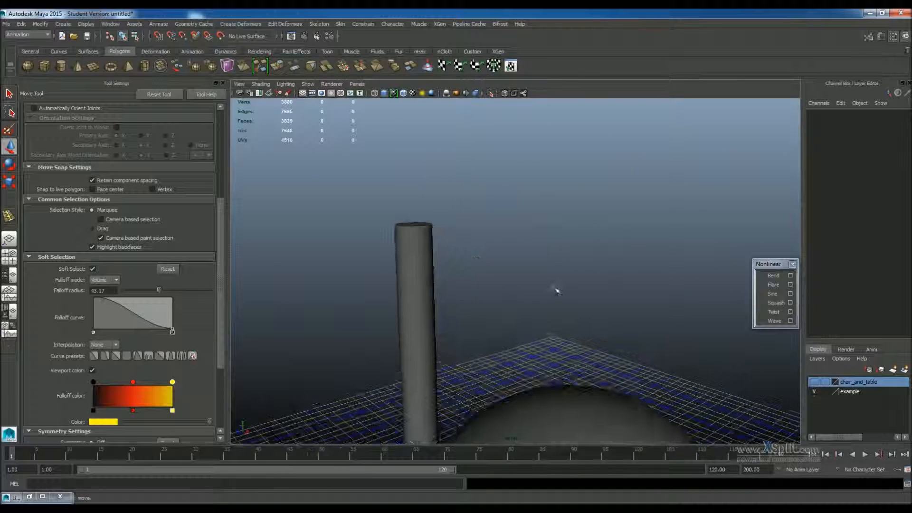
pyautogui.keyDown('alt'); pyautogui.moveTo(556, 291); pyautogui.dragTo(504, 291); pyautogui.keyUp('alt')
pyautogui.keyDown('alt'); pyautogui.moveTo(504, 291); pyautogui.dragTo(458, 228, button='right'); pyautogui.keyUp('alt')
# Move the floating Nonlinear deformer panel closer to the model.
pyautogui.click(26, 34)
pyautogui.click(33, 47)
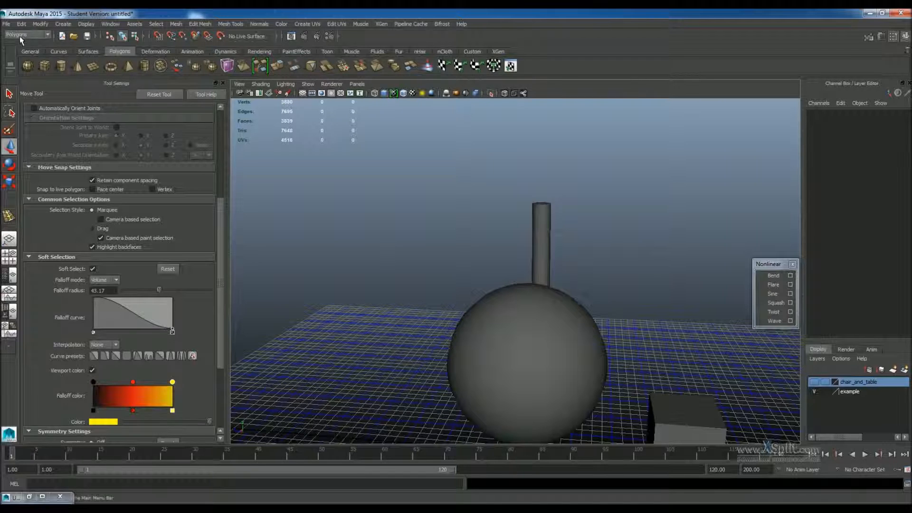
pyautogui.click(20, 35)
pyautogui.click(27, 41)
pyautogui.click(243, 23)
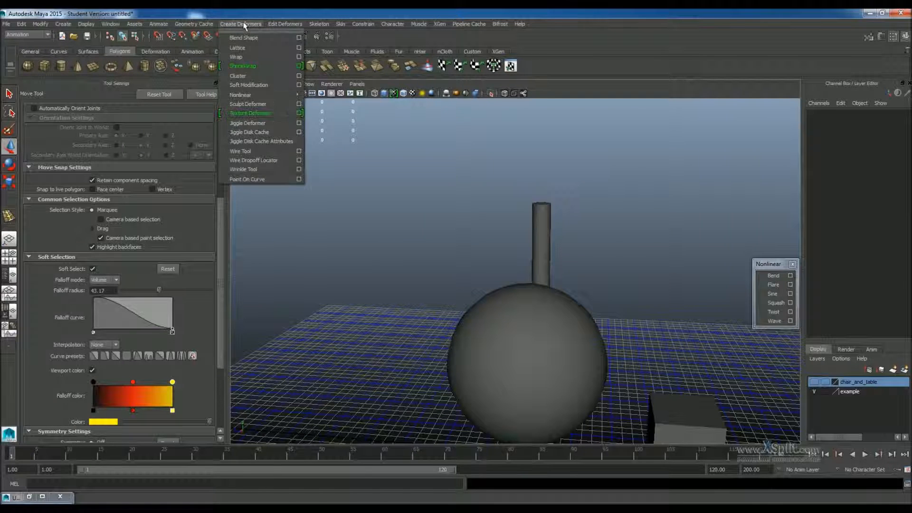
pyautogui.moveTo(264, 97)
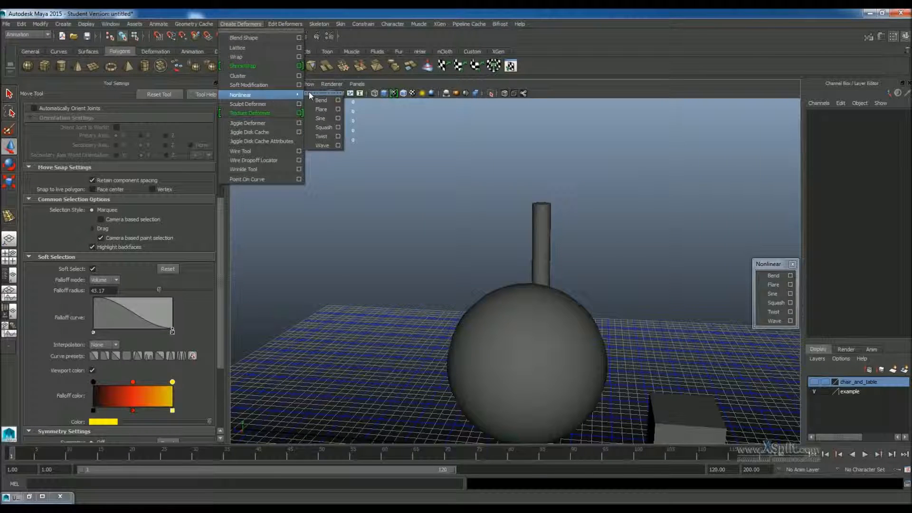
pyautogui.click(791, 264)
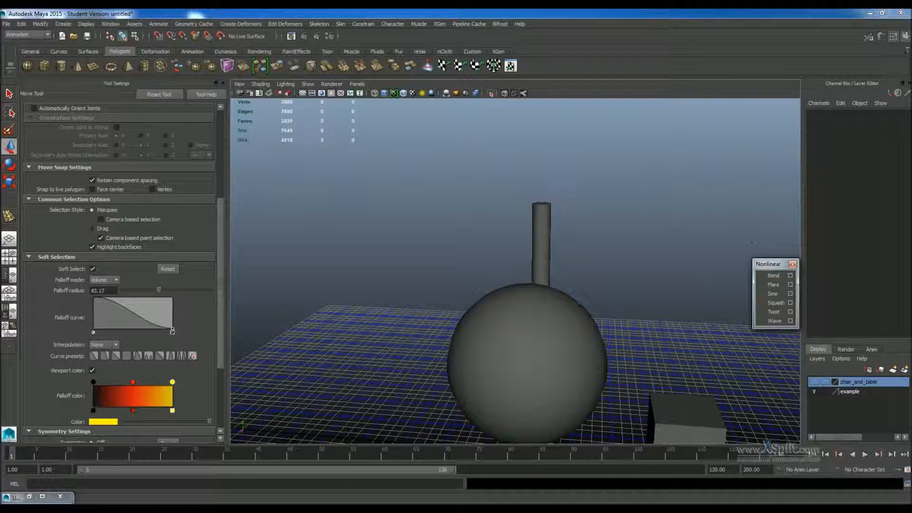
pyautogui.moveTo(765, 265); pyautogui.dragTo(713, 238)
# Select the tall cylinder and apply a Bend nonlinear deformer to it.
pyautogui.scroll(5, 577, 238)
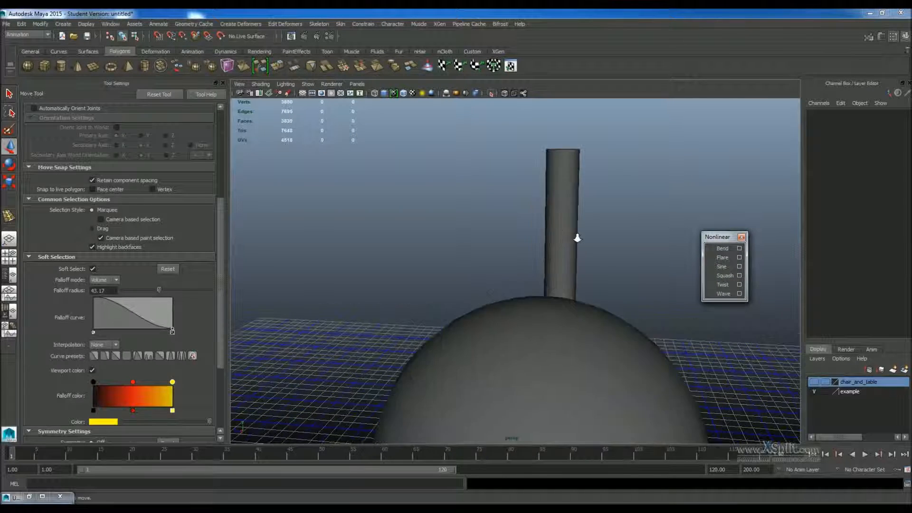
pyautogui.keyDown('alt'); pyautogui.moveTo(577, 238); pyautogui.dragTo(604, 232, button='right'); pyautogui.keyUp('alt')
pyautogui.keyDown('alt'); pyautogui.moveTo(605, 232); pyautogui.dragTo(604, 288); pyautogui.keyUp('alt')
pyautogui.keyDown('alt'); pyautogui.moveTo(604, 288); pyautogui.dragTo(546, 283, button='right'); pyautogui.keyUp('alt')
pyautogui.keyDown('alt'); pyautogui.moveTo(546, 282); pyautogui.dragTo(537, 273); pyautogui.keyUp('alt')
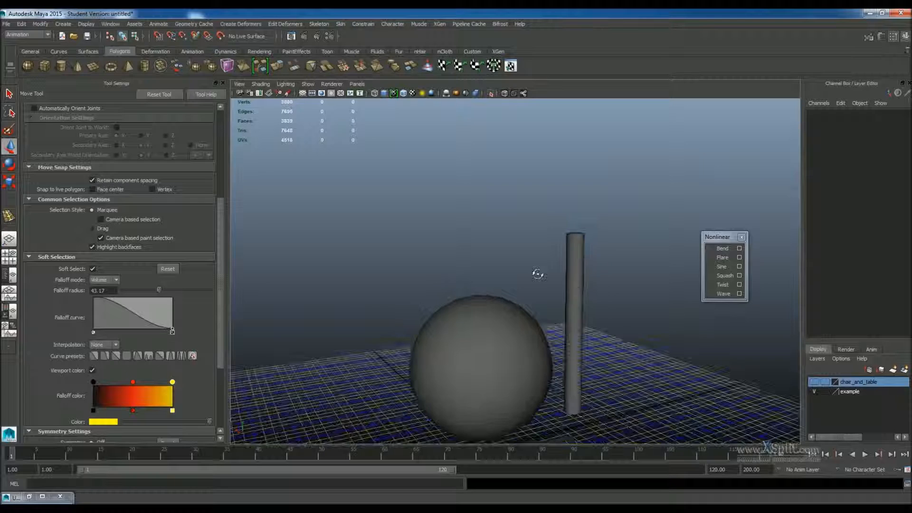
pyautogui.click(582, 283)
pyautogui.press('f')
pyautogui.keyDown('alt'); pyautogui.moveTo(653, 298); pyautogui.dragTo(594, 284); pyautogui.keyUp('alt')
pyautogui.keyDown('alt'); pyautogui.moveTo(594, 284); pyautogui.dragTo(604, 277, button='right'); pyautogui.keyUp('alt')
pyautogui.keyDown('alt'); pyautogui.moveTo(604, 279); pyautogui.dragTo(559, 316); pyautogui.keyUp('alt')
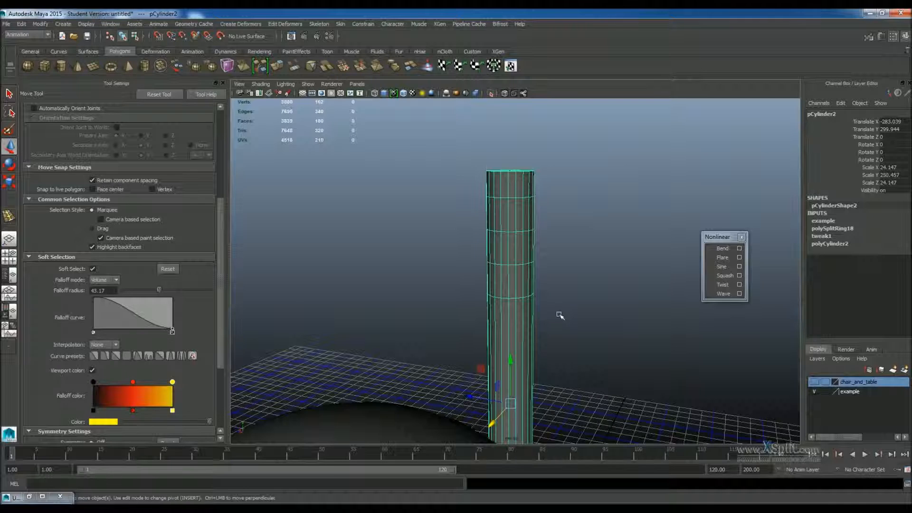
pyautogui.moveTo(550, 278)
pyautogui.keyDown('alt'); pyautogui.mouseDown(button='right')
pyautogui.moveTo(522, 283)
pyautogui.moveTo(550, 281)
pyautogui.mouseUp(button='right'); pyautogui.keyUp('alt')
pyautogui.keyDown('alt'); pyautogui.moveTo(551, 281); pyautogui.dragTo(459, 147); pyautogui.keyUp('alt')
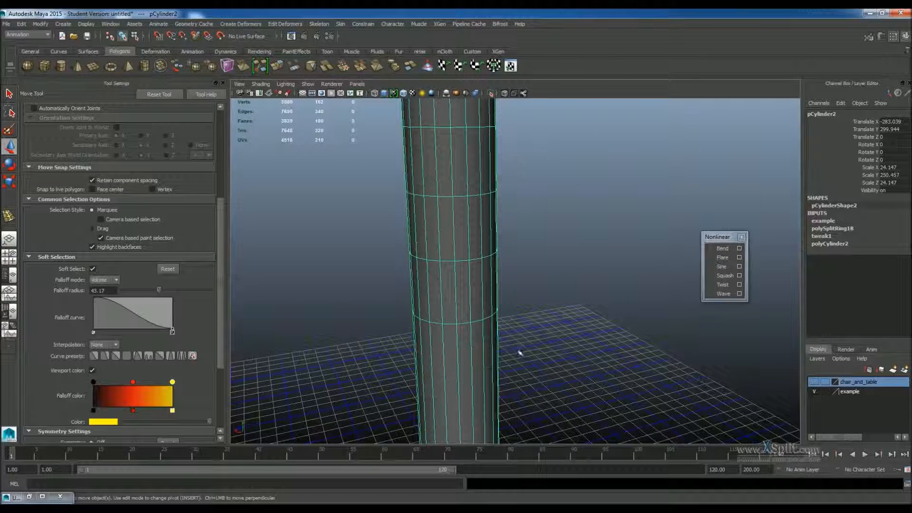
pyautogui.keyDown('alt'); pyautogui.moveTo(504, 224); pyautogui.dragTo(506, 214, button='right'); pyautogui.keyUp('alt')
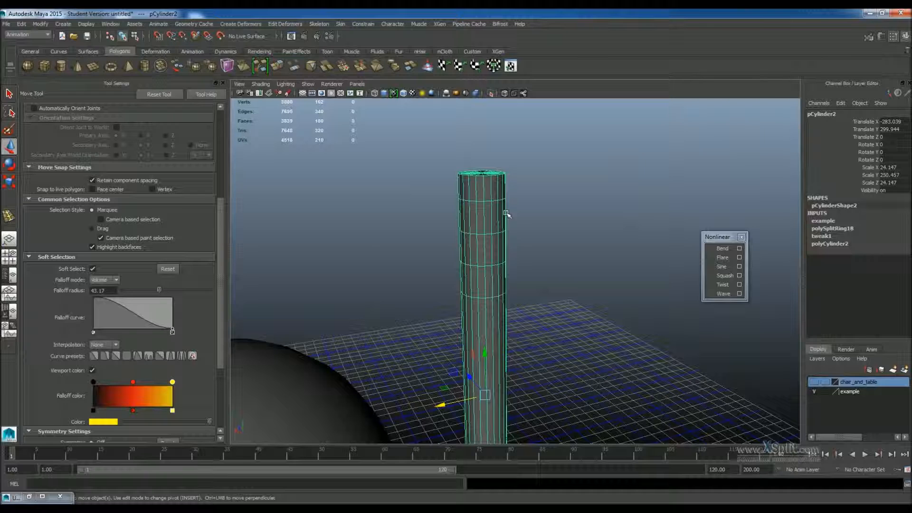
pyautogui.click(721, 247)
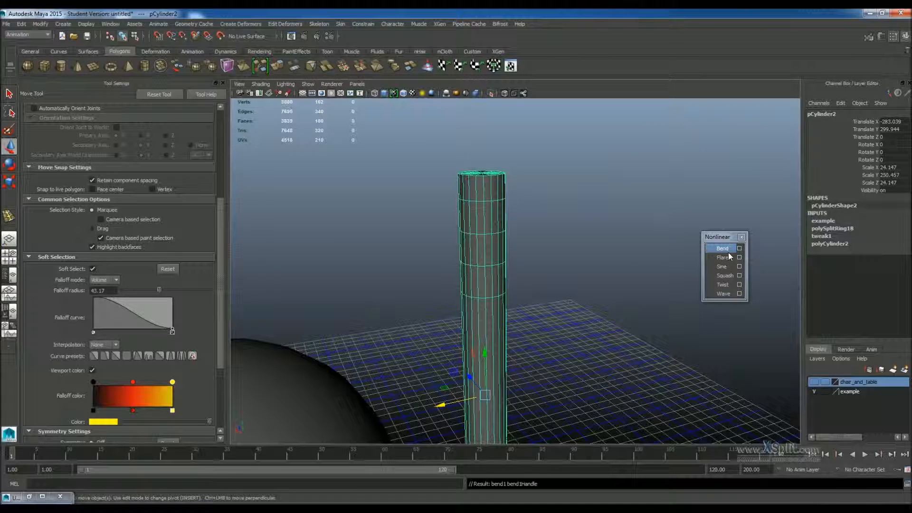
# Open the bend1 deformer's attributes in the Attribute Editor.
pyautogui.click(884, 35)
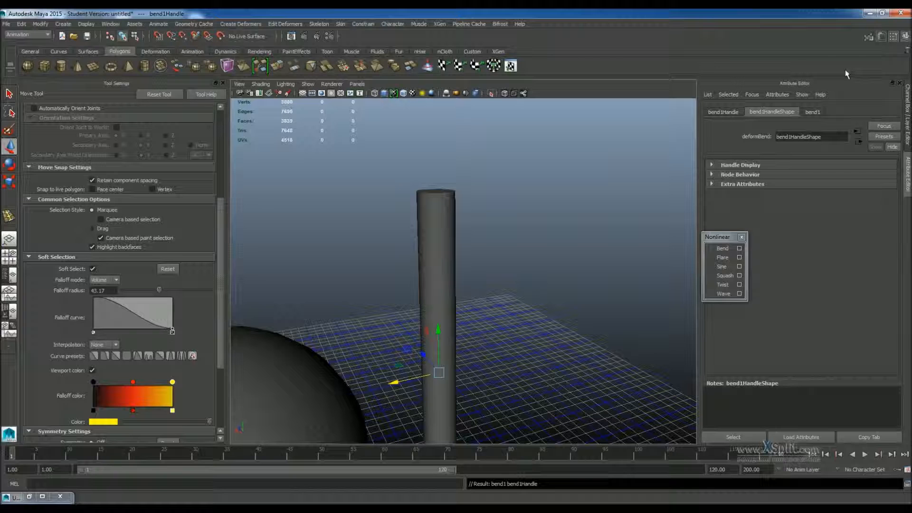
pyautogui.click(812, 112)
pyautogui.moveTo(718, 238); pyautogui.dragTo(726, 240)
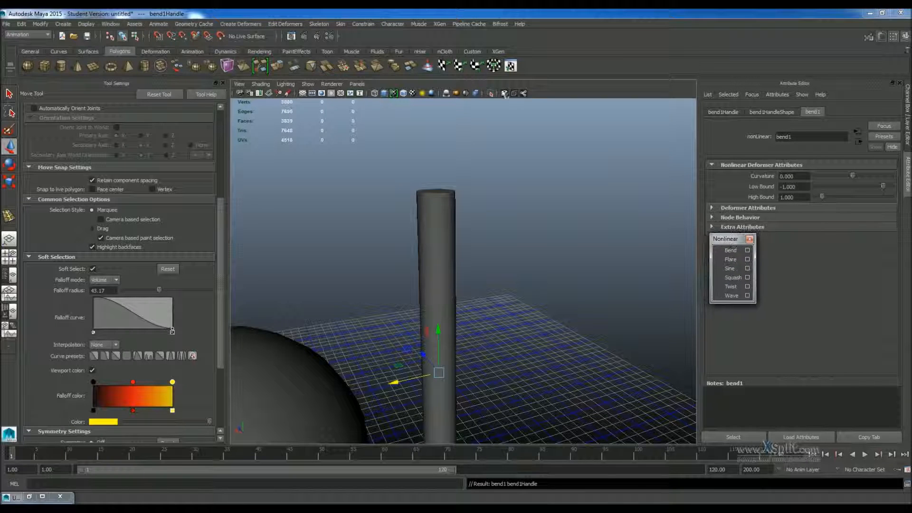
# Turn on X-ray shading in the viewport.
pyautogui.click(504, 94)
pyautogui.scroll(-4, 523, 207)
pyautogui.keyDown('alt'); pyautogui.moveTo(518, 383); pyautogui.dragTo(472, 362); pyautogui.keyUp('alt')
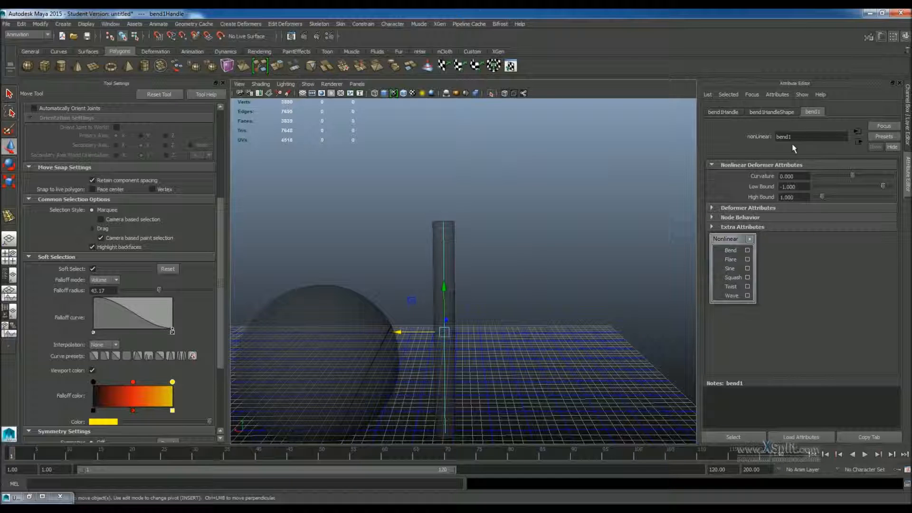
pyautogui.moveTo(854, 179)
pyautogui.mouseDown()
pyautogui.moveTo(868, 181)
pyautogui.moveTo(860, 185)
pyautogui.mouseUp()
pyautogui.hotkey('ctrl', 'z')
pyautogui.hotkey('ctrl', 'z')
pyautogui.hotkey('ctrl', 'z')
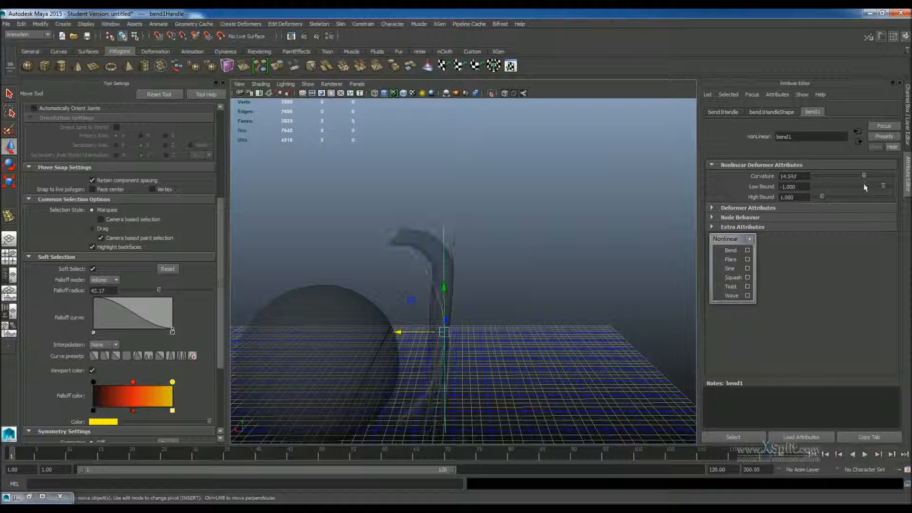
# Set the bend deformer's Low Bound to 0 and its High Bound to about 0.621.
pyautogui.moveTo(885, 187); pyautogui.dragTo(892, 187)
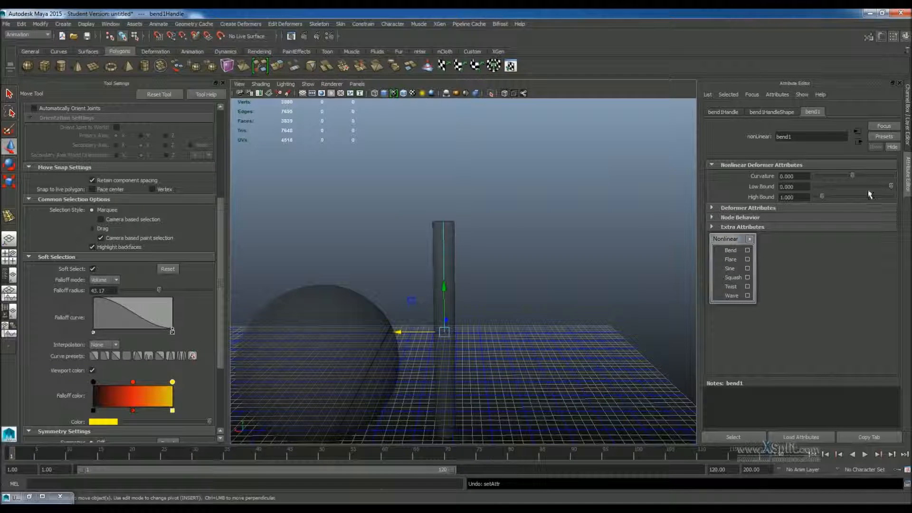
pyautogui.keyDown('alt'); pyautogui.moveTo(485, 204); pyautogui.dragTo(509, 231, button='right'); pyautogui.keyUp('alt')
pyautogui.keyDown('alt'); pyautogui.moveTo(508, 232); pyautogui.dragTo(558, 250); pyautogui.keyUp('alt')
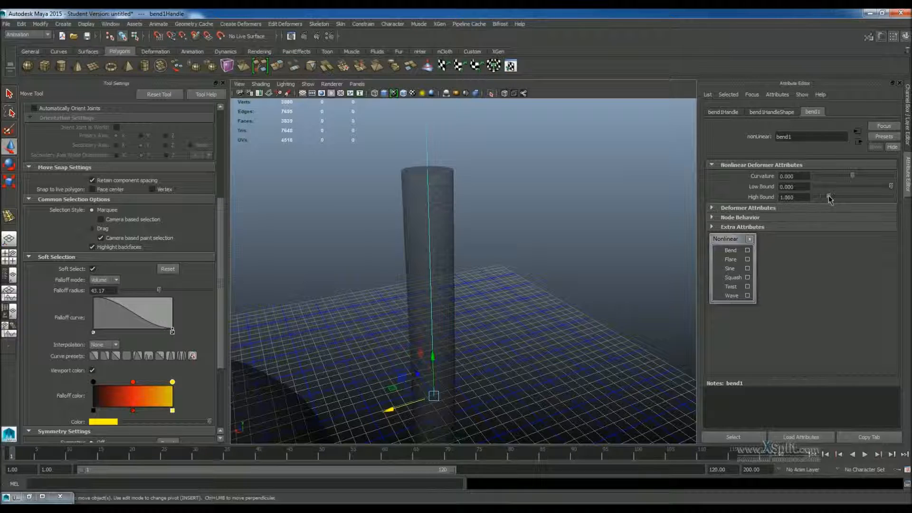
pyautogui.moveTo(828, 199); pyautogui.dragTo(819, 197)
pyautogui.moveTo(432, 356); pyautogui.dragTo(428, 265)
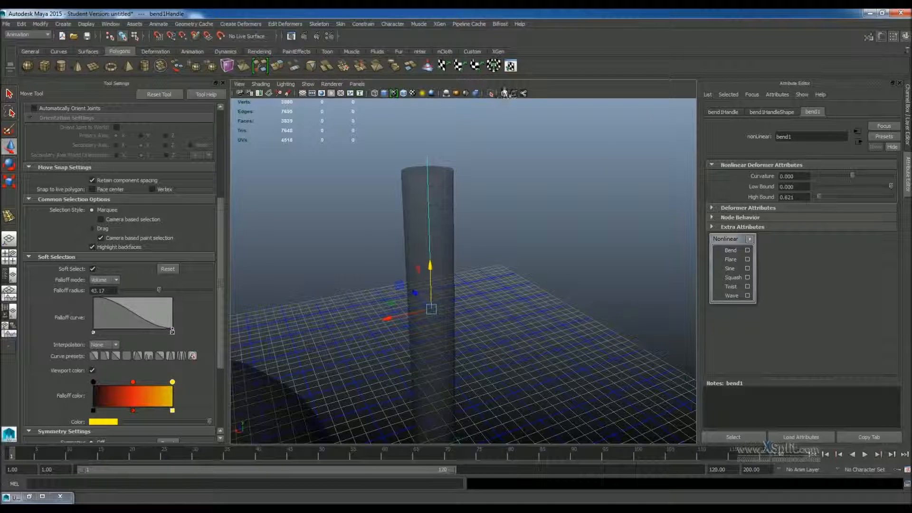
# Raise the bend's Curvature to about 90.56 so the cylinder's upper part bends over.
pyautogui.scroll(6, 475, 178)
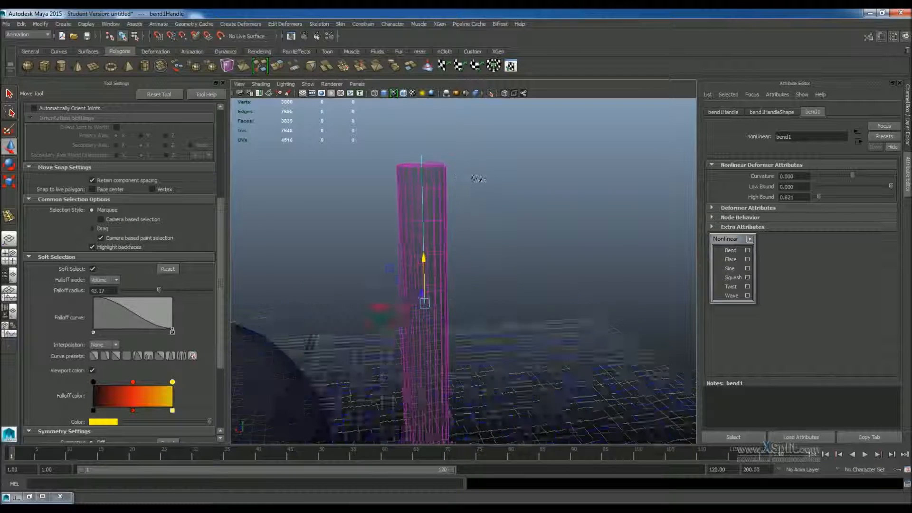
pyautogui.moveTo(852, 175); pyautogui.dragTo(871, 175)
pyautogui.scroll(-3, 591, 218)
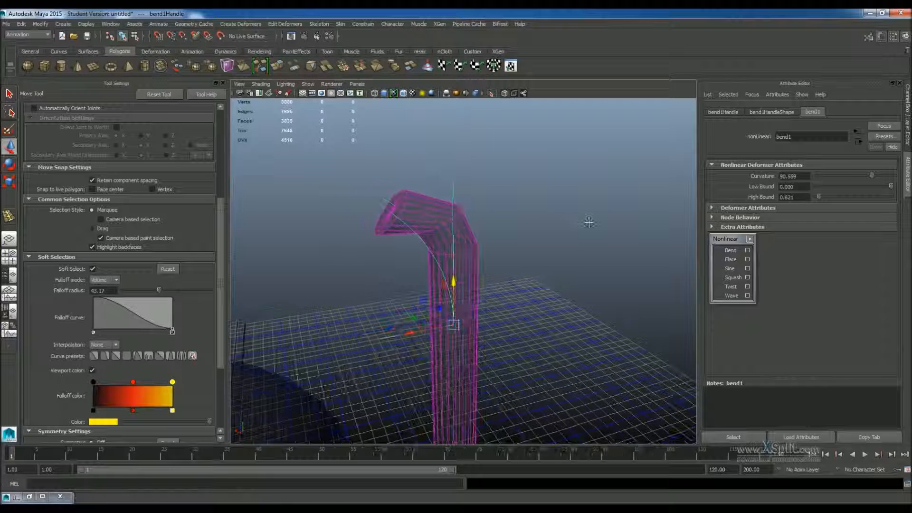
pyautogui.scroll(5, 591, 218)
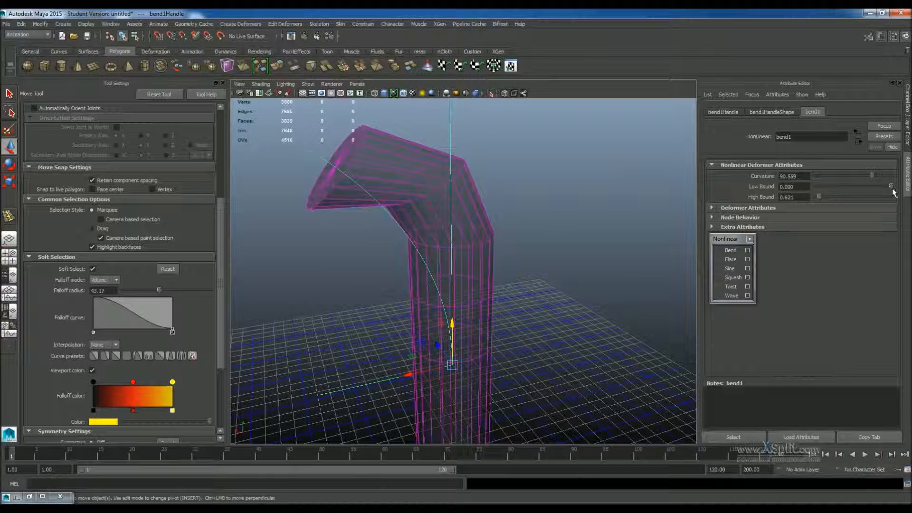
# Adjust the bend's High Bound to about 0.373 and set Curvature to exactly 90.
pyautogui.moveTo(890, 186); pyautogui.dragTo(884, 190)
pyautogui.hotkey('ctrl', 'z')
pyautogui.moveTo(821, 200); pyautogui.dragTo(760, 178)
pyautogui.write('90')
pyautogui.press('Return')
# Orbit and zoom around the bent cylinder to inspect the deformation.
pyautogui.keyDown('alt'); pyautogui.moveTo(532, 214); pyautogui.dragTo(485, 323); pyautogui.keyUp('alt')
pyautogui.moveTo(484, 323)
pyautogui.keyDown('alt'); pyautogui.mouseDown(button='right')
pyautogui.moveTo(514, 262)
pyautogui.moveTo(482, 326)
pyautogui.mouseUp(button='right'); pyautogui.keyUp('alt')
pyautogui.click(477, 304)
pyautogui.hotkey('ctrl', 'z')
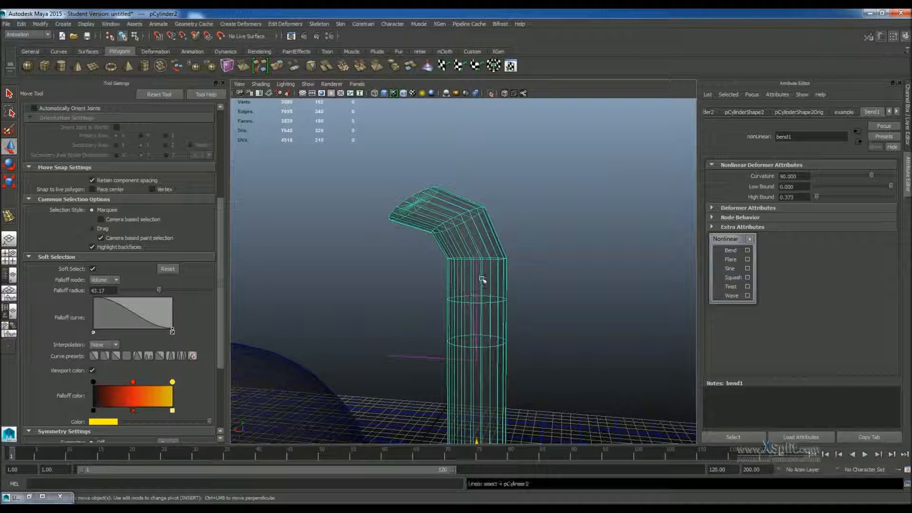
pyautogui.moveTo(477, 313); pyautogui.dragTo(477, 269)
pyautogui.moveTo(583, 267)
pyautogui.keyDown('alt'); pyautogui.mouseDown()
pyautogui.moveTo(619, 272)
pyautogui.moveTo(568, 263)
pyautogui.mouseUp(); pyautogui.keyUp('alt')
pyautogui.scroll(6, 619, 273)
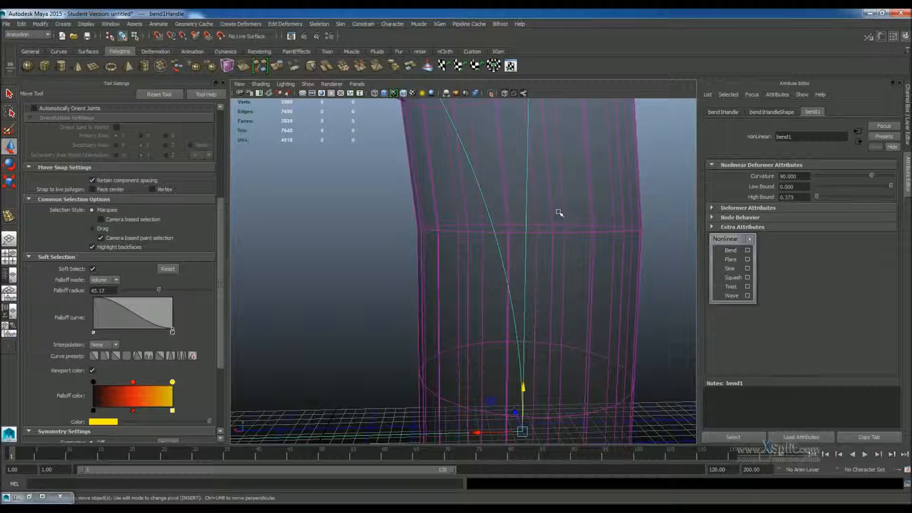
pyautogui.scroll(-5, 561, 247)
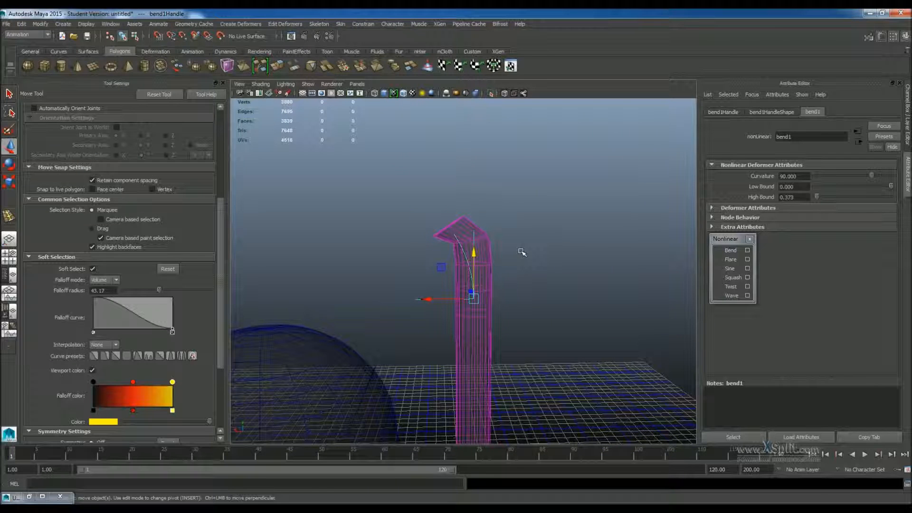
# Select the bent cylinder and delete its construction history to bake the bend.
pyautogui.scroll(5, 595, 370)
pyautogui.click(493, 373)
pyautogui.scroll(-4, 529, 386)
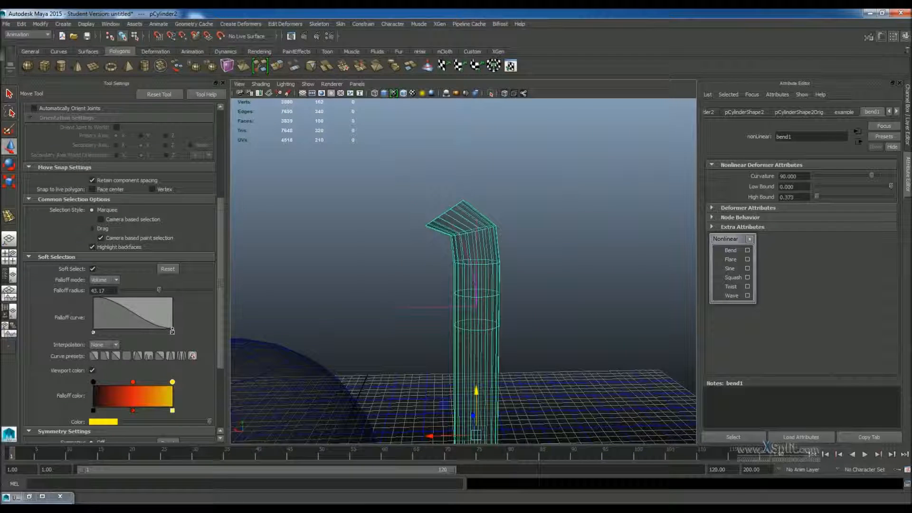
pyautogui.click(21, 24)
pyautogui.moveTo(62, 122)
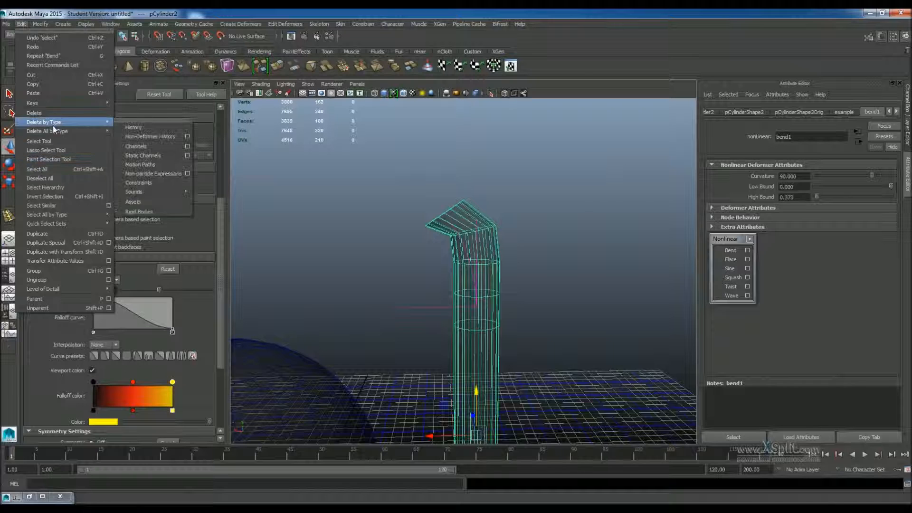
pyautogui.click(137, 123)
pyautogui.scroll(5, 623, 332)
pyautogui.scroll(-6, 539, 275)
pyautogui.keyDown('alt'); pyautogui.moveTo(430, 239); pyautogui.dragTo(480, 265); pyautogui.keyUp('alt')
pyautogui.moveTo(483, 232); pyautogui.dragTo(479, 243, button='right')
pyautogui.scroll(5, 499, 251)
pyautogui.keyDown('alt'); pyautogui.moveTo(515, 261); pyautogui.dragTo(464, 247); pyautogui.keyUp('alt')
pyautogui.hotkey('ctrl', 'z')
pyautogui.hotkey('ctrl', 'z')
pyautogui.hotkey('ctrl', 'z')
pyautogui.scroll(-4, 481, 346)
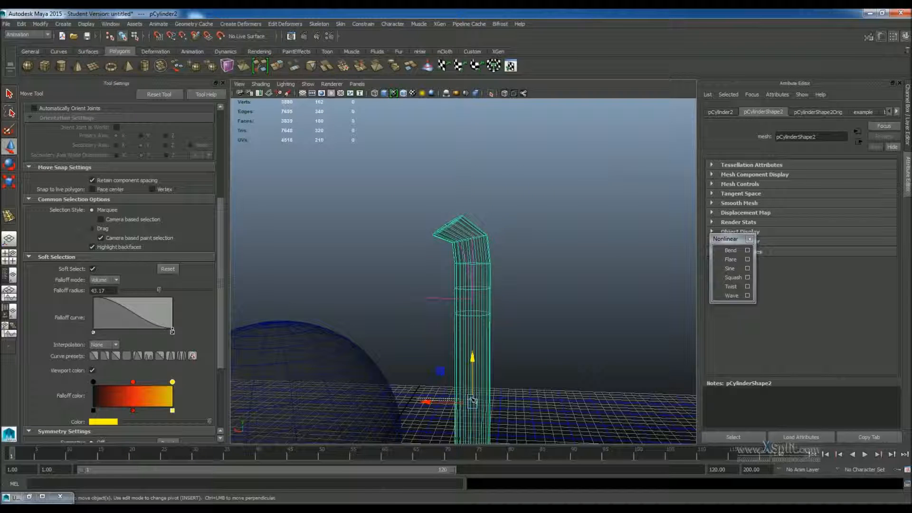
pyautogui.keyDown('alt'); pyautogui.moveTo(444, 412); pyautogui.dragTo(533, 403); pyautogui.keyUp('alt')
pyautogui.moveTo(475, 327); pyautogui.dragTo(599, 346)
pyautogui.hotkey('ctrl', 'z')
pyautogui.scroll(5, 506, 302)
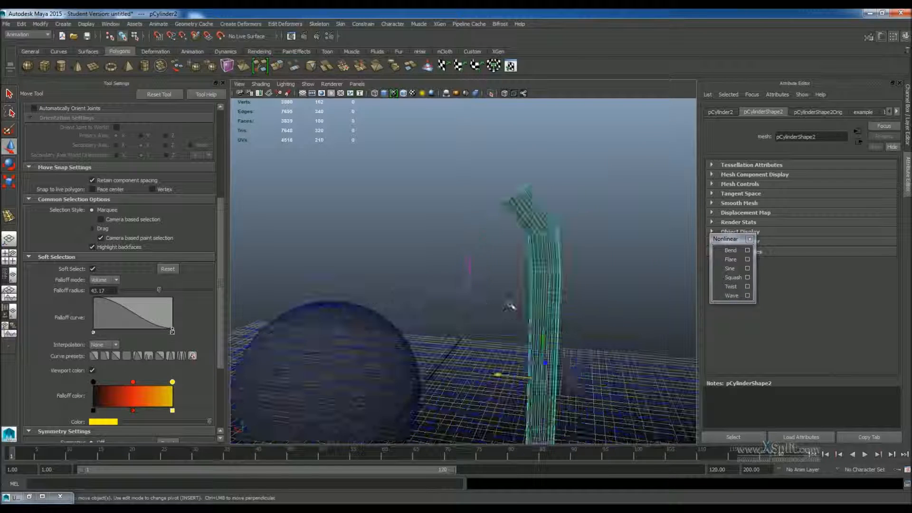
# Apply a Twist nonlinear deformer to the cylinder and set its Start Angle to about 304.
pyautogui.click(731, 286)
pyautogui.scroll(3, 543, 310)
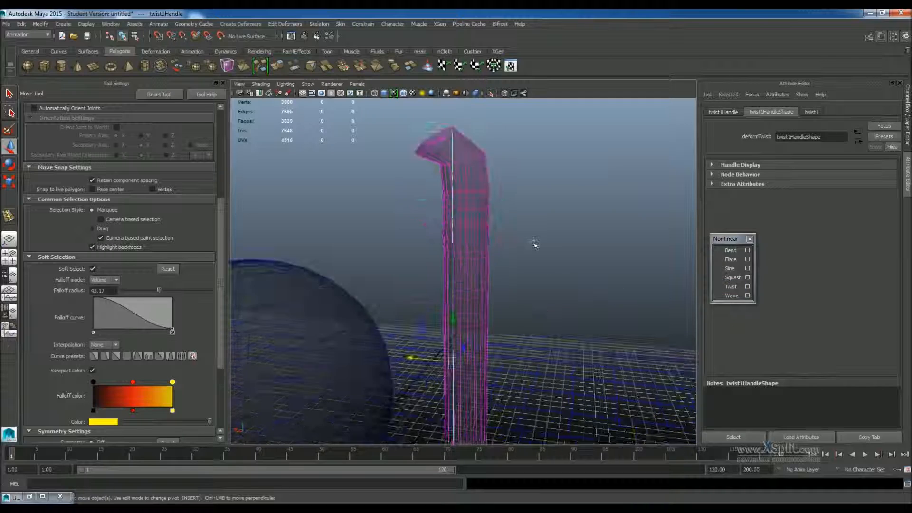
pyautogui.scroll(-5, 533, 249)
pyautogui.click(812, 112)
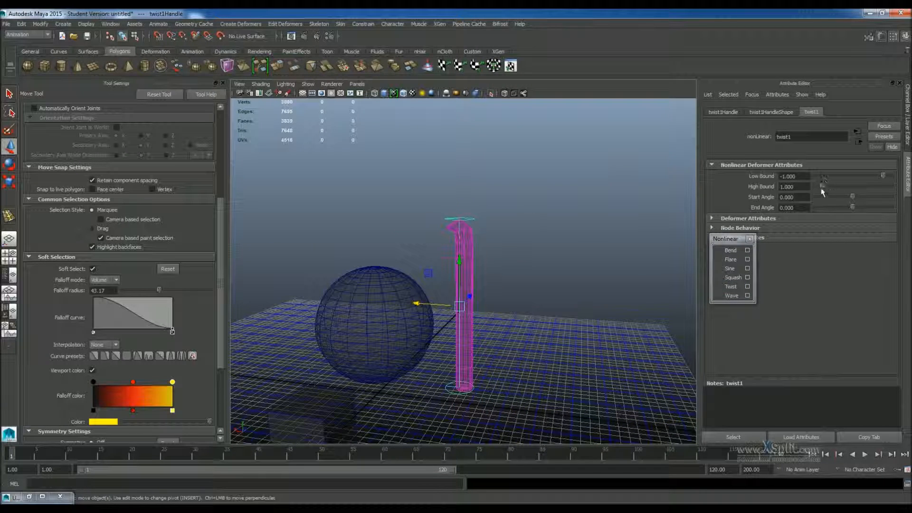
pyautogui.moveTo(853, 199); pyautogui.dragTo(868, 203)
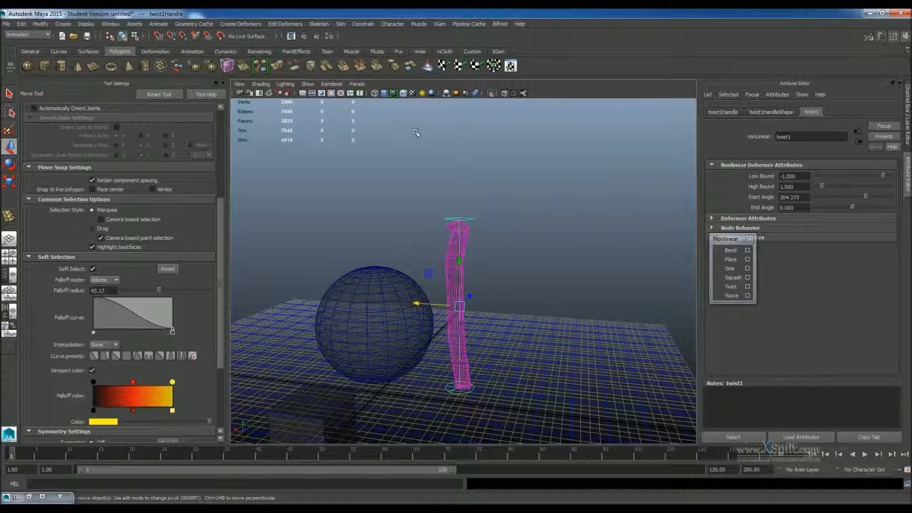
# Turn off X-ray shading and view the twisted cylinder.
pyautogui.scroll(4, 422, 140)
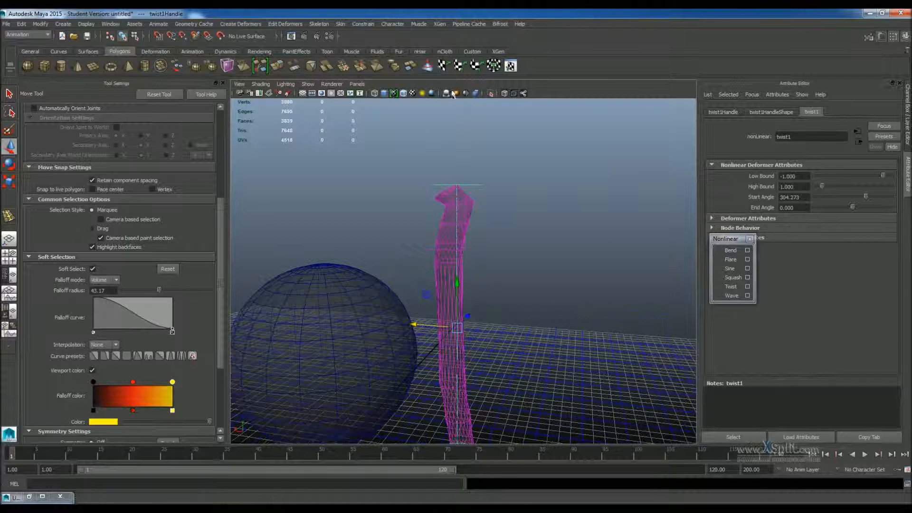
pyautogui.click(504, 94)
pyautogui.scroll(6, 460, 321)
pyautogui.keyDown('alt'); pyautogui.moveTo(512, 362); pyautogui.dragTo(498, 281, button='middle'); pyautogui.keyUp('alt')
pyautogui.scroll(-5, 499, 280)
pyautogui.moveTo(499, 281)
pyautogui.keyDown('alt'); pyautogui.mouseDown()
pyautogui.moveTo(504, 323)
pyautogui.moveTo(503, 271)
pyautogui.mouseUp(); pyautogui.keyUp('alt')
# Create a lattice on the chair's seat cube and set its S, T and U divisions to 6, 3 and 6.
pyautogui.scroll(5, 505, 324)
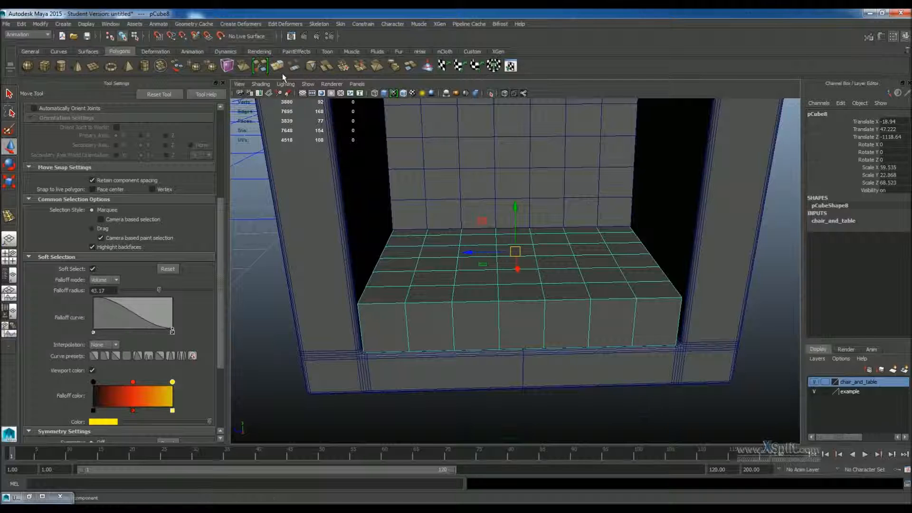
pyautogui.click(247, 24)
pyautogui.click(250, 53)
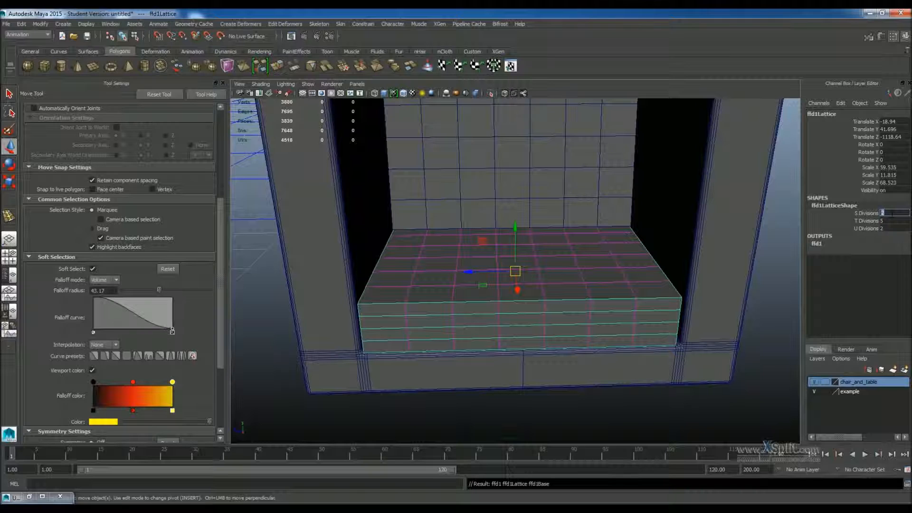
pyautogui.press('Return')
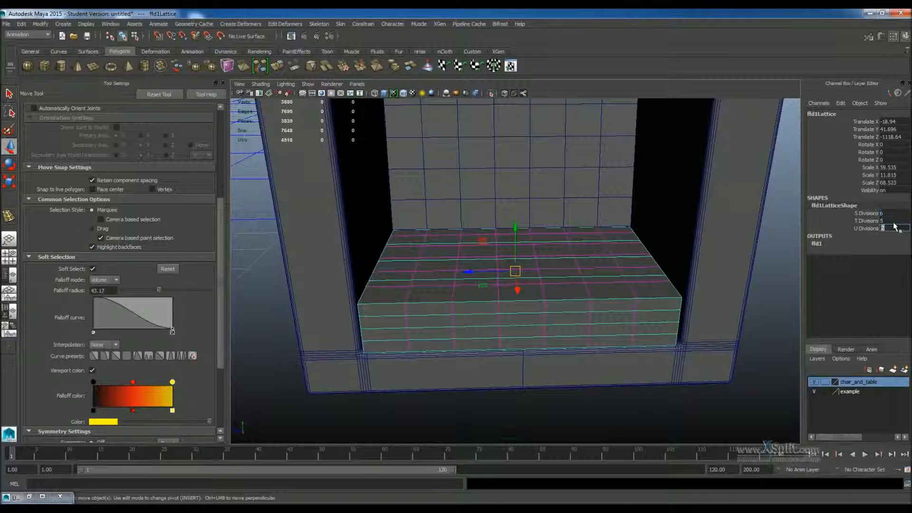
pyautogui.click(894, 223)
pyautogui.write('6')
pyautogui.press('Return')
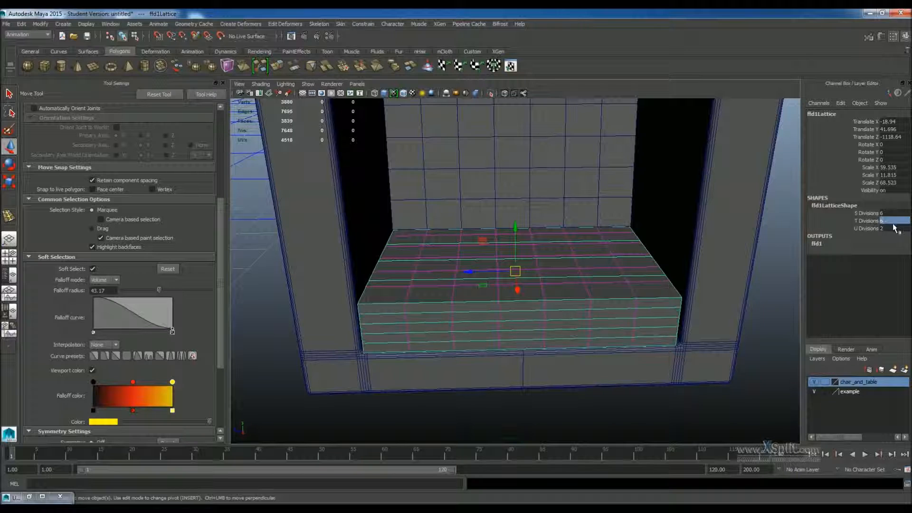
pyautogui.press('BackSpace')
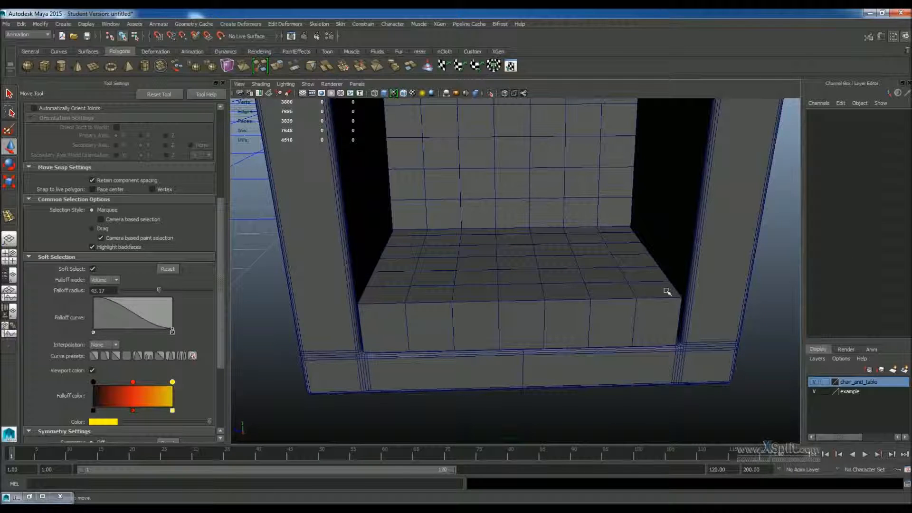
pyautogui.hotkey('ctrl', 'z')
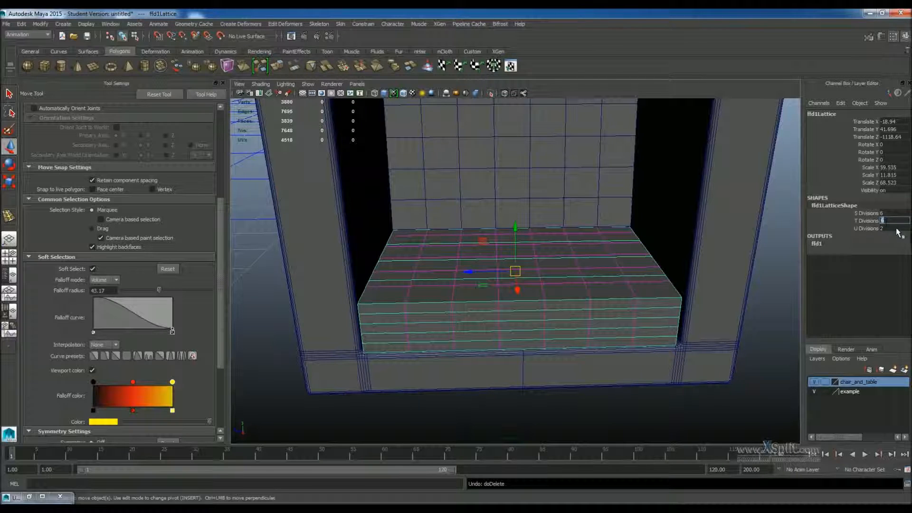
pyautogui.press('Tab')
pyautogui.press('Return')
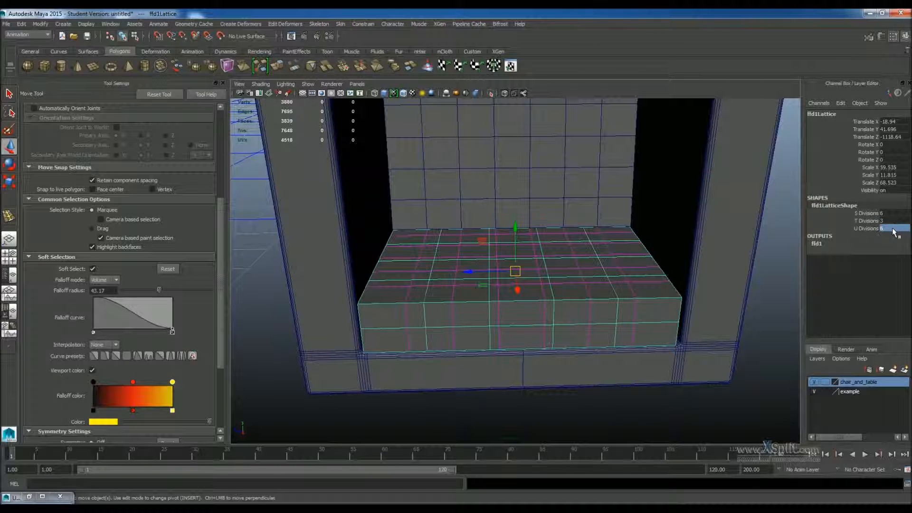
# Switch the lattice to lattice-point mode, select a top lattice point, and turn off Soft Select.
pyautogui.scroll(5, 614, 261)
pyautogui.keyDown('alt'); pyautogui.moveTo(616, 261); pyautogui.dragTo(576, 267); pyautogui.keyUp('alt')
pyautogui.scroll(5, 617, 273)
pyautogui.keyDown('alt'); pyautogui.moveTo(645, 262); pyautogui.dragTo(576, 256); pyautogui.keyUp('alt')
pyautogui.rightClick(629, 277)
pyautogui.scroll(-4, 655, 332)
pyautogui.moveTo(644, 329); pyautogui.dragTo(644, 310, button='right')
pyautogui.scroll(4, 573, 308)
pyautogui.keyDown('alt'); pyautogui.moveTo(545, 285); pyautogui.dragTo(497, 228); pyautogui.keyUp('alt')
pyautogui.click(509, 264)
pyautogui.scroll(3, 576, 317)
pyautogui.scroll(-4, 564, 226)
pyautogui.keyDown('alt'); pyautogui.moveTo(564, 226); pyautogui.dragTo(522, 233); pyautogui.keyUp('alt')
pyautogui.click(94, 269)
# Pull several lattice points on the seat's top upward to make it bumpy.
pyautogui.scroll(5, 525, 284)
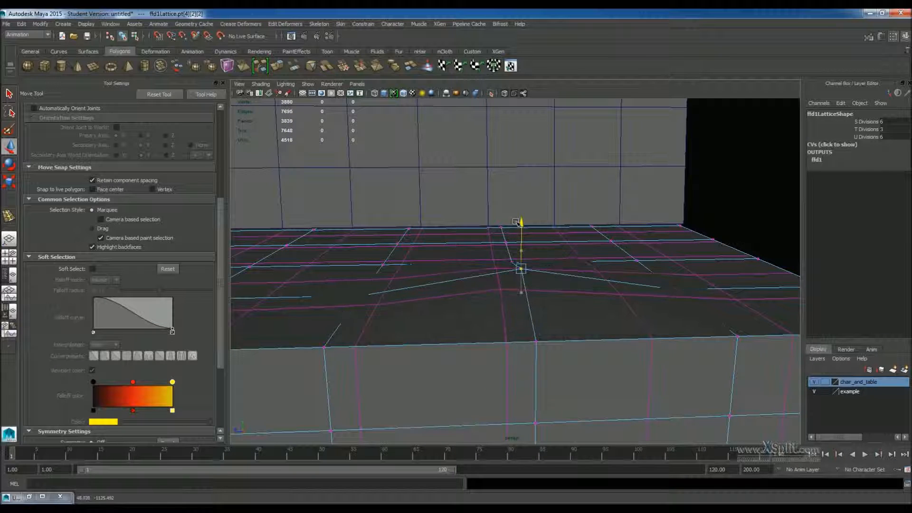
pyautogui.keyDown('alt'); pyautogui.moveTo(575, 244); pyautogui.dragTo(534, 259); pyautogui.keyUp('alt')
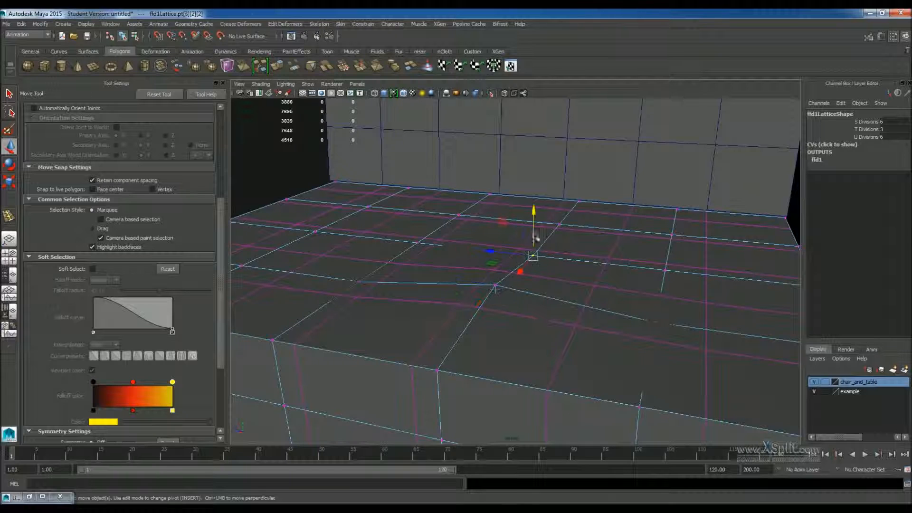
pyautogui.moveTo(536, 216); pyautogui.dragTo(466, 312)
pyautogui.moveTo(413, 274); pyautogui.dragTo(412, 260)
pyautogui.click(491, 327)
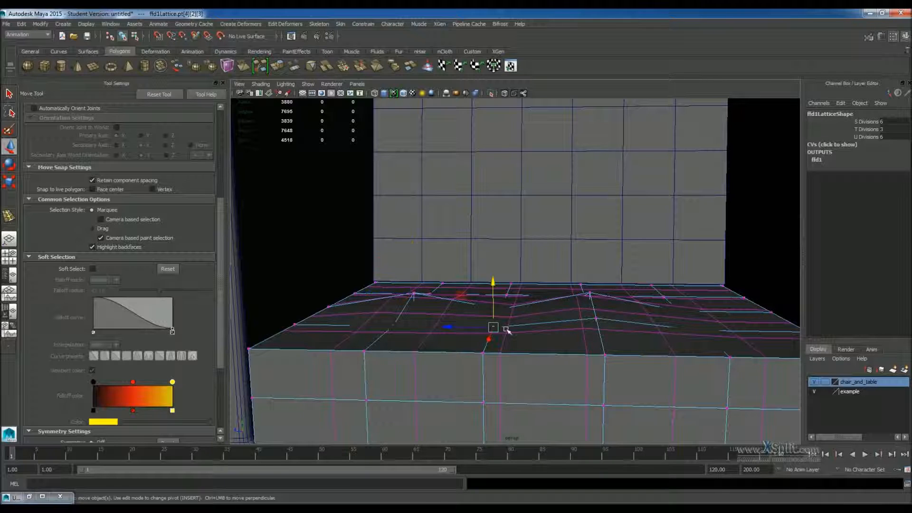
pyautogui.moveTo(494, 286); pyautogui.dragTo(587, 250)
pyautogui.keyDown('shift'); pyautogui.click(694, 278); pyautogui.keyUp('shift')
pyautogui.moveTo(617, 224); pyautogui.dragTo(619, 211)
pyautogui.keyDown('alt'); pyautogui.moveTo(653, 254); pyautogui.dragTo(693, 217); pyautogui.keyUp('alt')
pyautogui.keyDown('alt'); pyautogui.moveTo(688, 246); pyautogui.dragTo(647, 287); pyautogui.keyUp('alt')
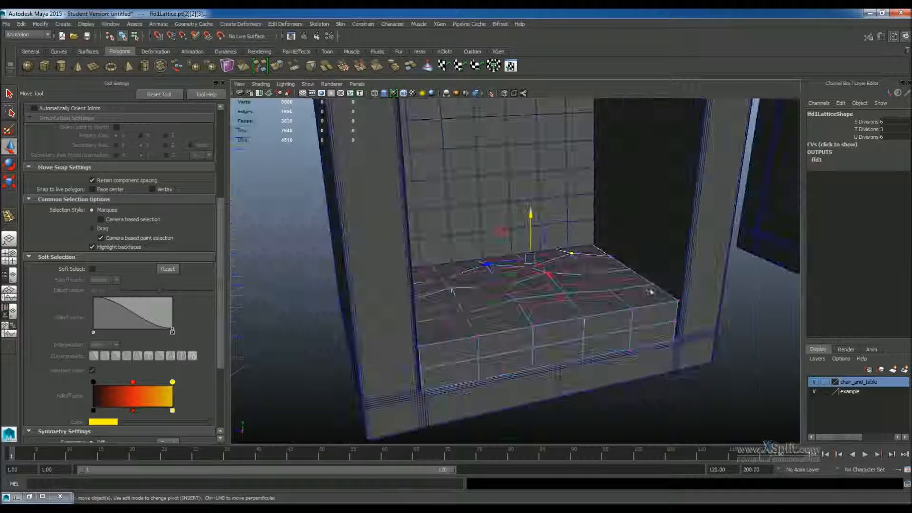
# Select the seat cube and examine the lattice deformation from several angles.
pyautogui.click(668, 385)
pyautogui.click(655, 308)
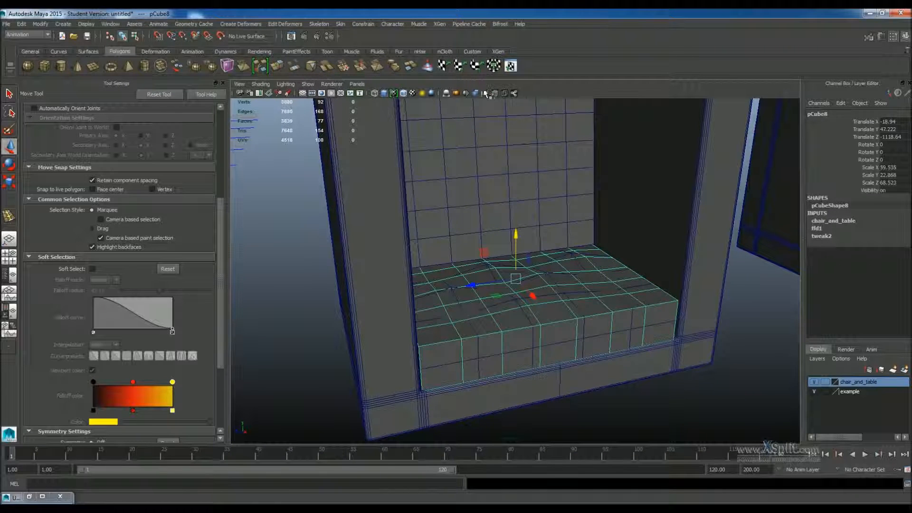
pyautogui.click(490, 94)
pyautogui.keyDown('alt'); pyautogui.moveTo(546, 233); pyautogui.dragTo(559, 332); pyautogui.keyUp('alt')
pyautogui.click(615, 205)
pyautogui.scroll(3, 598, 216)
pyautogui.click(559, 332)
pyautogui.click(490, 95)
pyautogui.keyDown('alt'); pyautogui.moveTo(513, 195); pyautogui.dragTo(596, 275); pyautogui.keyUp('alt')
pyautogui.scroll(-3, 591, 198)
pyautogui.scroll(2, 627, 280)
pyautogui.moveTo(632, 280); pyautogui.dragTo(631, 284, button='right')
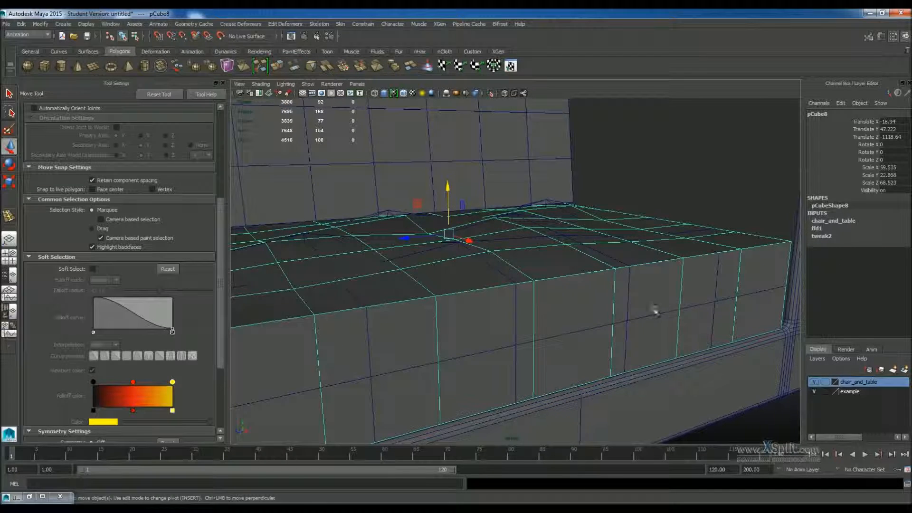
pyautogui.moveTo(656, 311); pyautogui.dragTo(671, 327)
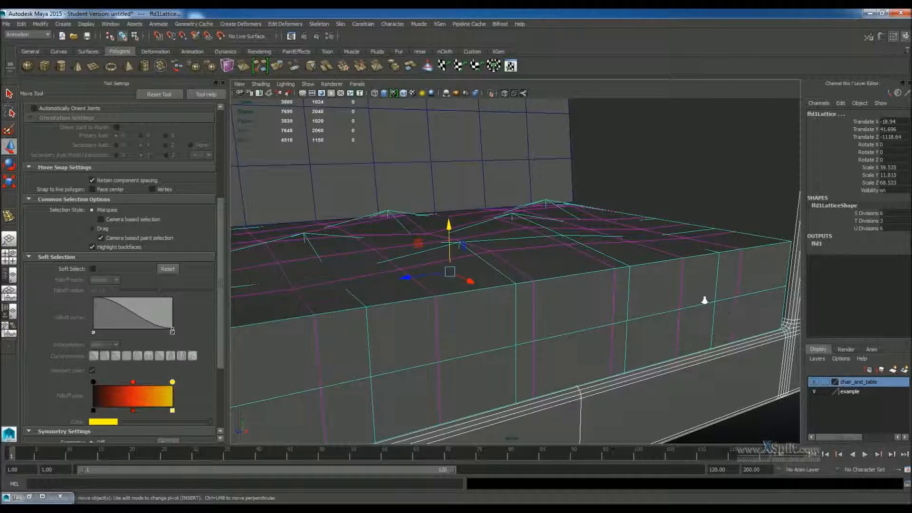
# Examine the lattice-deformed seat surface up close from another angle.
pyautogui.scroll(-3, 704, 300)
pyautogui.rightClick(662, 279)
pyautogui.rightClick(730, 398)
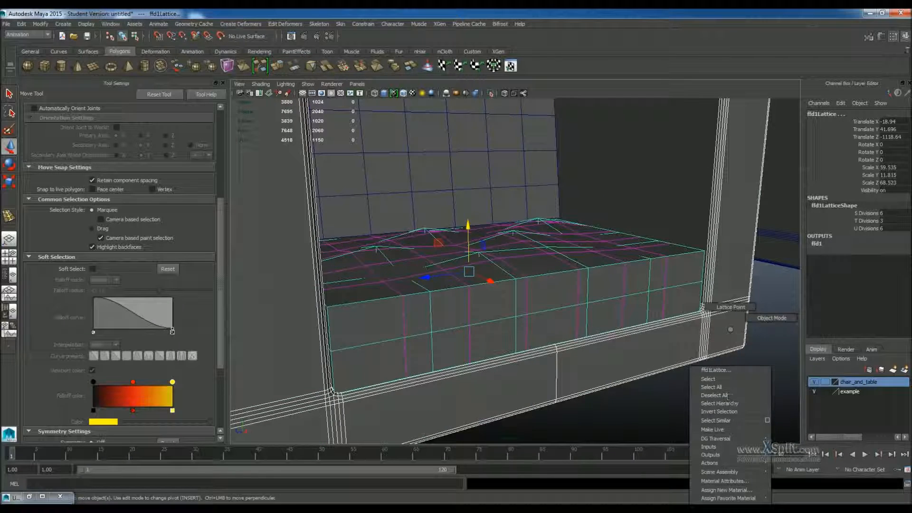
pyautogui.moveTo(736, 309); pyautogui.dragTo(736, 308, button='right')
pyautogui.scroll(4, 574, 269)
pyautogui.keyDown('alt'); pyautogui.moveTo(573, 269); pyautogui.dragTo(539, 280); pyautogui.keyUp('alt')
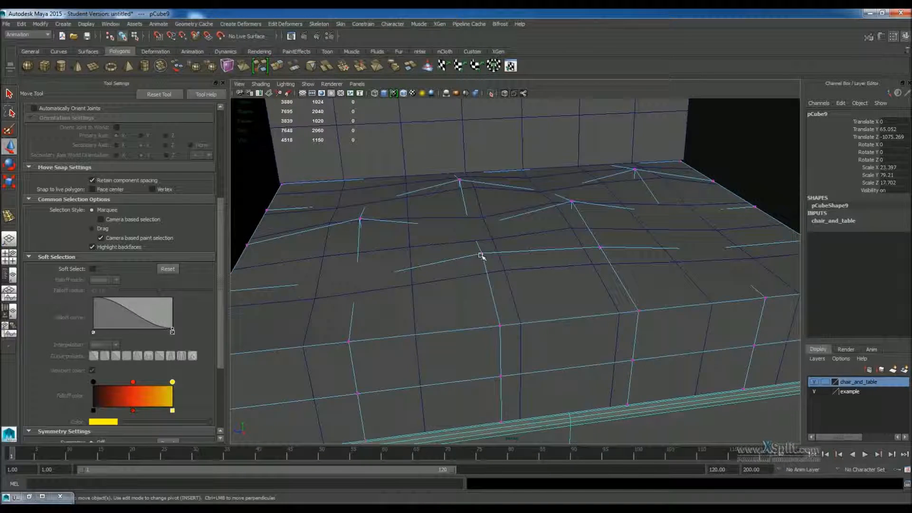
pyautogui.keyDown('alt'); pyautogui.moveTo(481, 250); pyautogui.dragTo(494, 206); pyautogui.keyUp('alt')
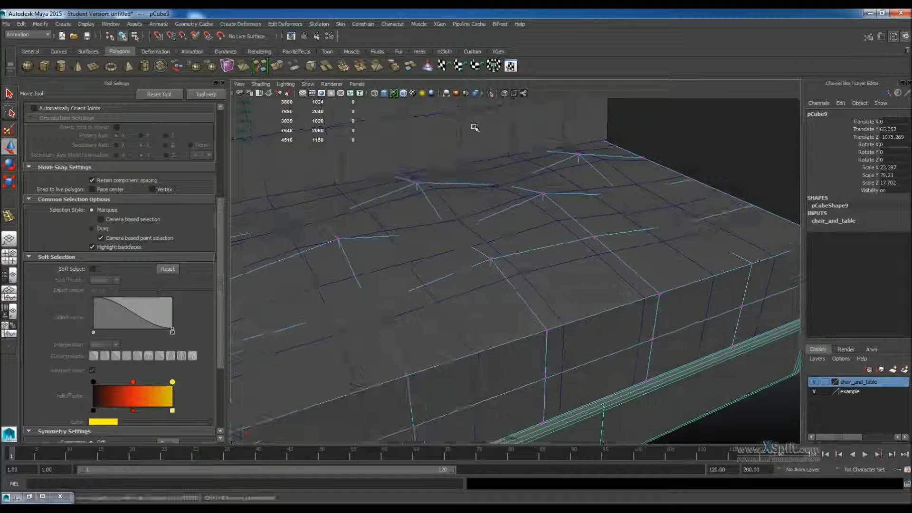
# In X-ray view, pull another lattice point on the seat's top upward, then turn X-ray off again.
pyautogui.click(505, 93)
pyautogui.click(450, 232)
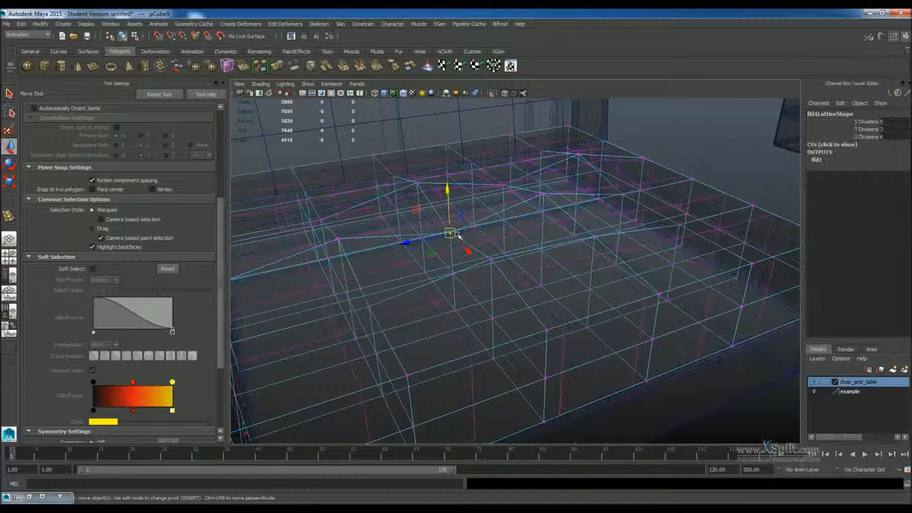
pyautogui.moveTo(450, 186); pyautogui.dragTo(449, 179)
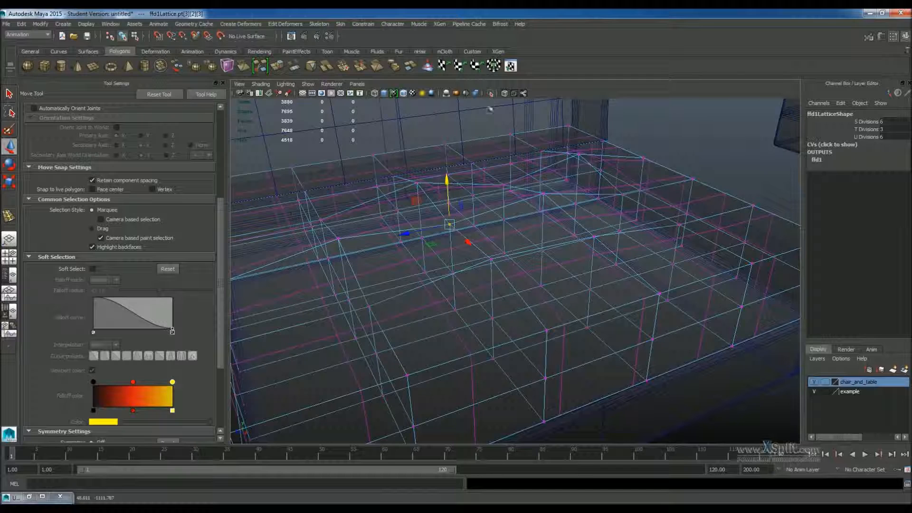
pyautogui.click(505, 94)
# Pull a further lattice point near the seat's front edge upward to add another bump.
pyautogui.moveTo(518, 192)
pyautogui.keyDown('alt'); pyautogui.mouseDown()
pyautogui.moveTo(488, 178)
pyautogui.moveTo(480, 160)
pyautogui.moveTo(570, 166)
pyautogui.moveTo(473, 133)
pyautogui.mouseUp(); pyautogui.keyUp('alt')
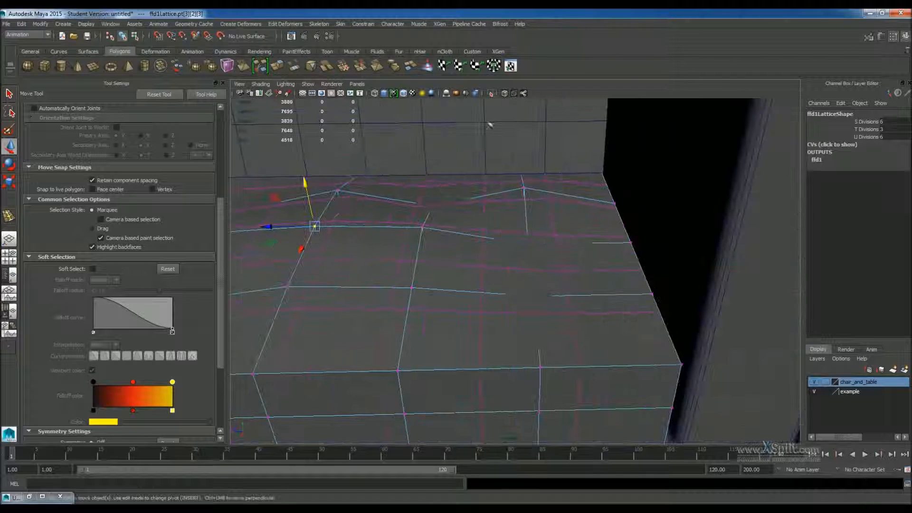
pyautogui.click(505, 93)
pyautogui.keyDown('alt'); pyautogui.moveTo(522, 237); pyautogui.dragTo(490, 271); pyautogui.keyUp('alt')
pyautogui.moveTo(470, 211); pyautogui.dragTo(469, 202)
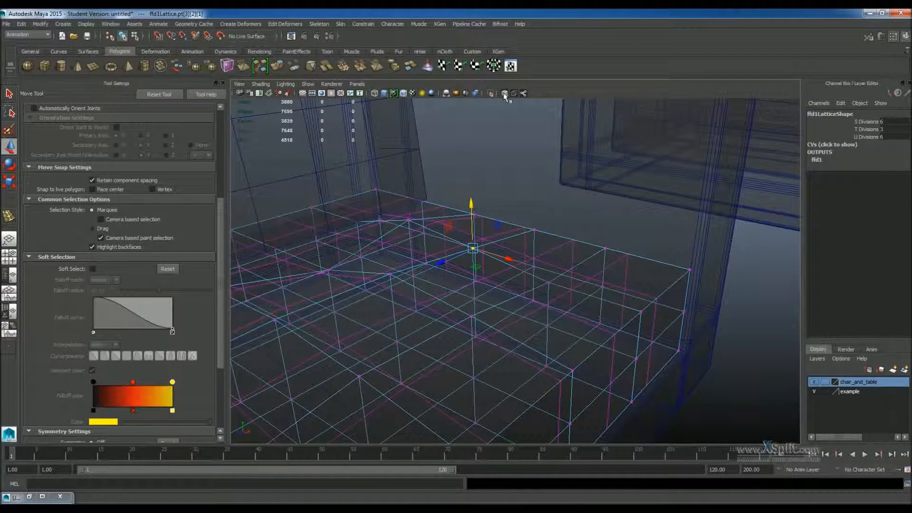
pyautogui.click(505, 94)
pyautogui.moveTo(489, 256)
pyautogui.keyDown('alt'); pyautogui.mouseDown()
pyautogui.moveTo(515, 249)
pyautogui.moveTo(476, 300)
pyautogui.mouseUp(); pyautogui.keyUp('alt')
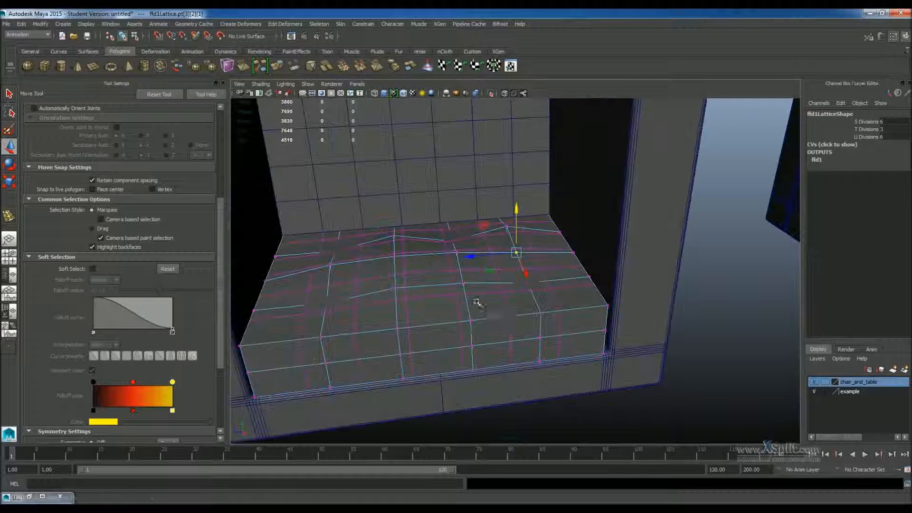
# Select the seat cube.
pyautogui.click(494, 309)
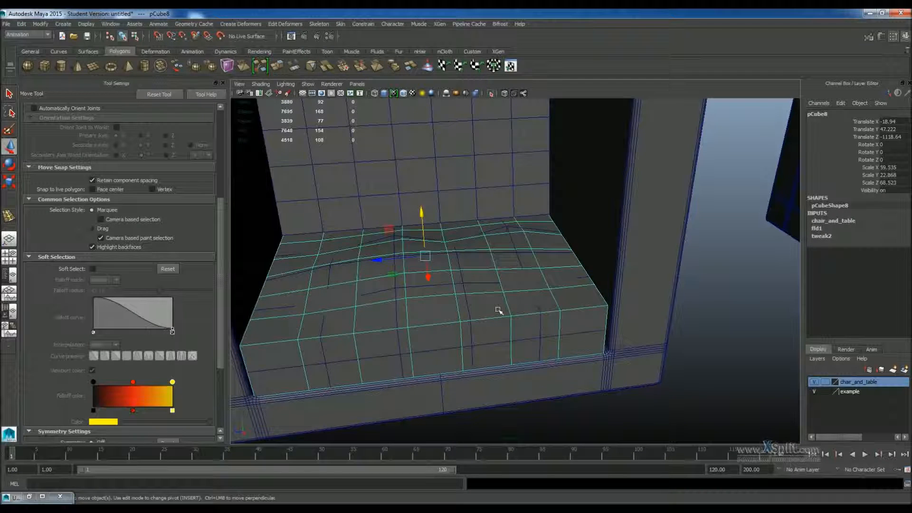
pyautogui.click(21, 24)
pyautogui.moveTo(71, 131)
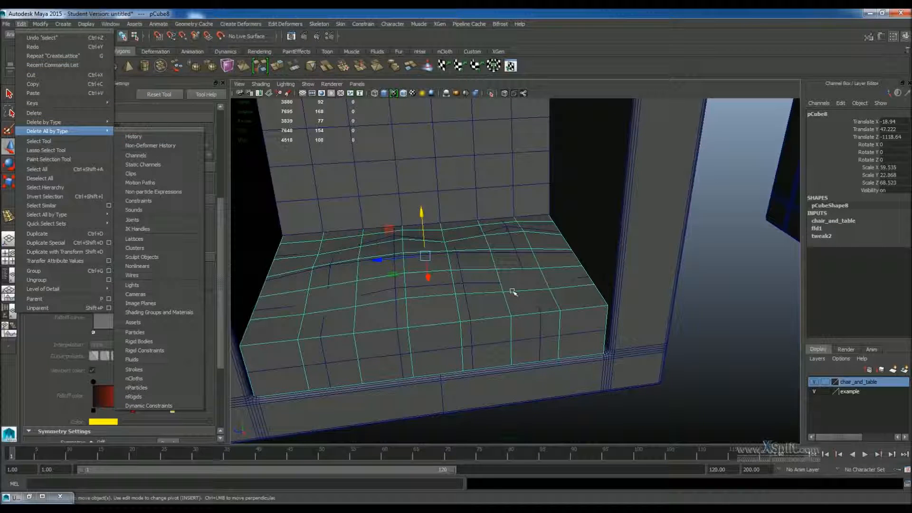
pyautogui.click(544, 313)
pyautogui.scroll(-3, 549, 317)
pyautogui.moveTo(407, 263); pyautogui.dragTo(393, 279)
pyautogui.hotkey('ctrl', 'z')
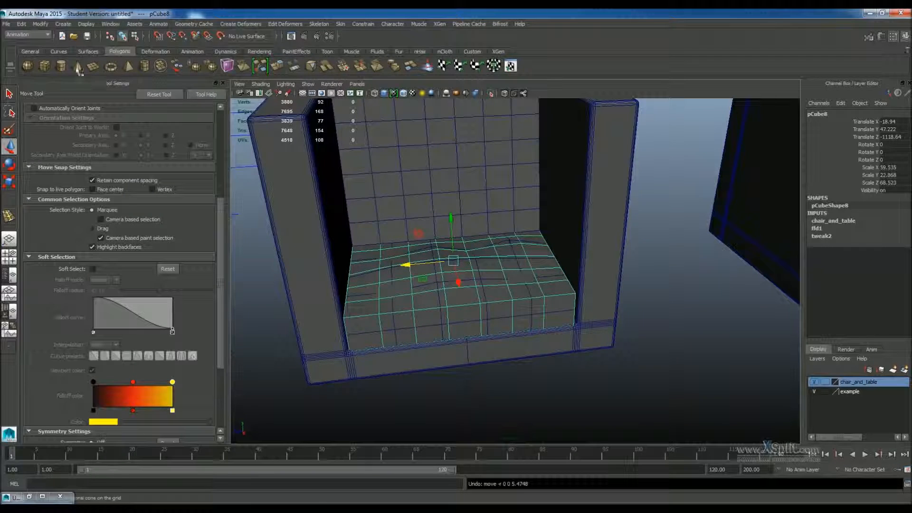
# Delete the seat cube's construction history to bake in the lattice deformation.
pyautogui.click(26, 26)
pyautogui.moveTo(72, 122)
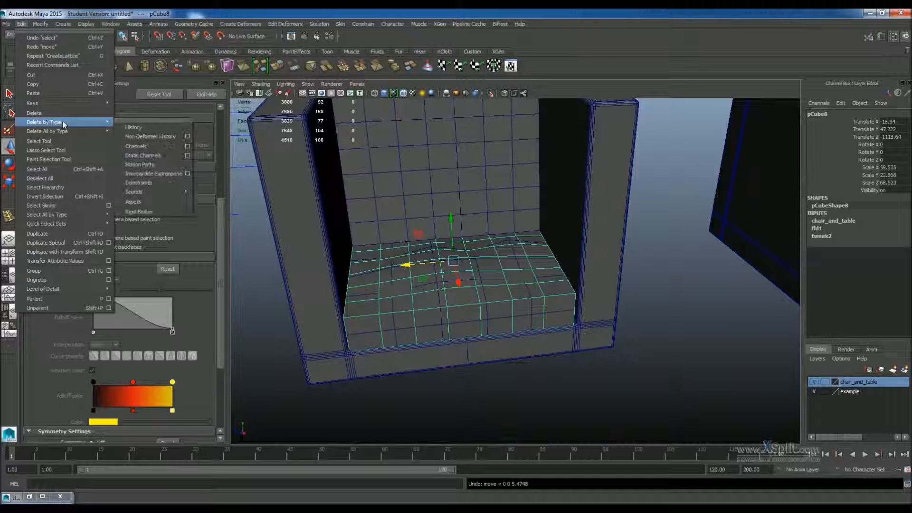
pyautogui.click(133, 128)
pyautogui.click(590, 401)
pyautogui.scroll(4, 554, 350)
pyautogui.keyDown('alt'); pyautogui.moveTo(555, 350); pyautogui.dragTo(451, 319); pyautogui.keyUp('alt')
pyautogui.scroll(-3, 465, 309)
pyautogui.scroll(-4, 466, 308)
pyautogui.click(475, 284)
pyautogui.scroll(5, 474, 285)
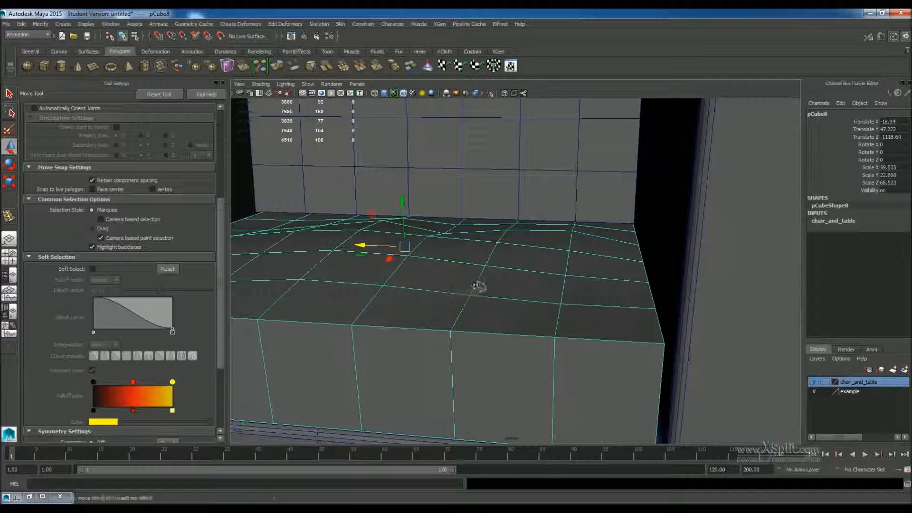